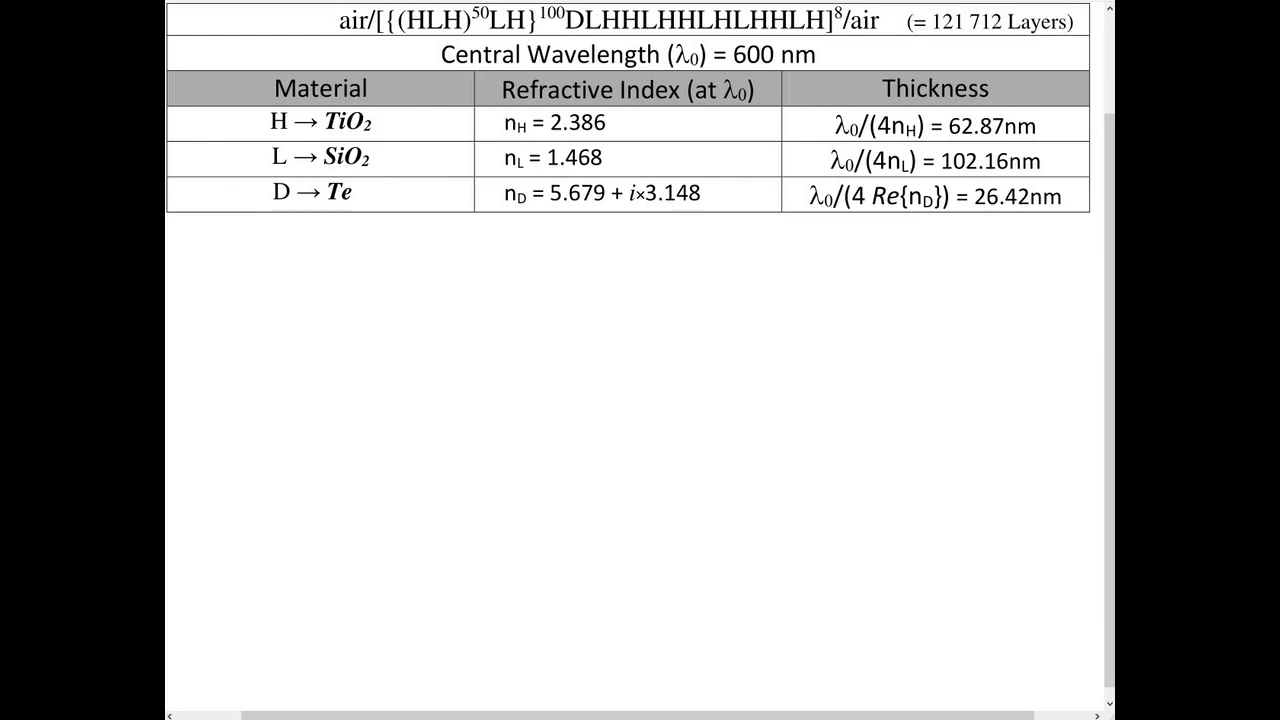
# Step: Switch to the D:\1DPC4all folder and open 1DPC4all.dll.config in Notepad
pyautogui.moveTo(606, 719)
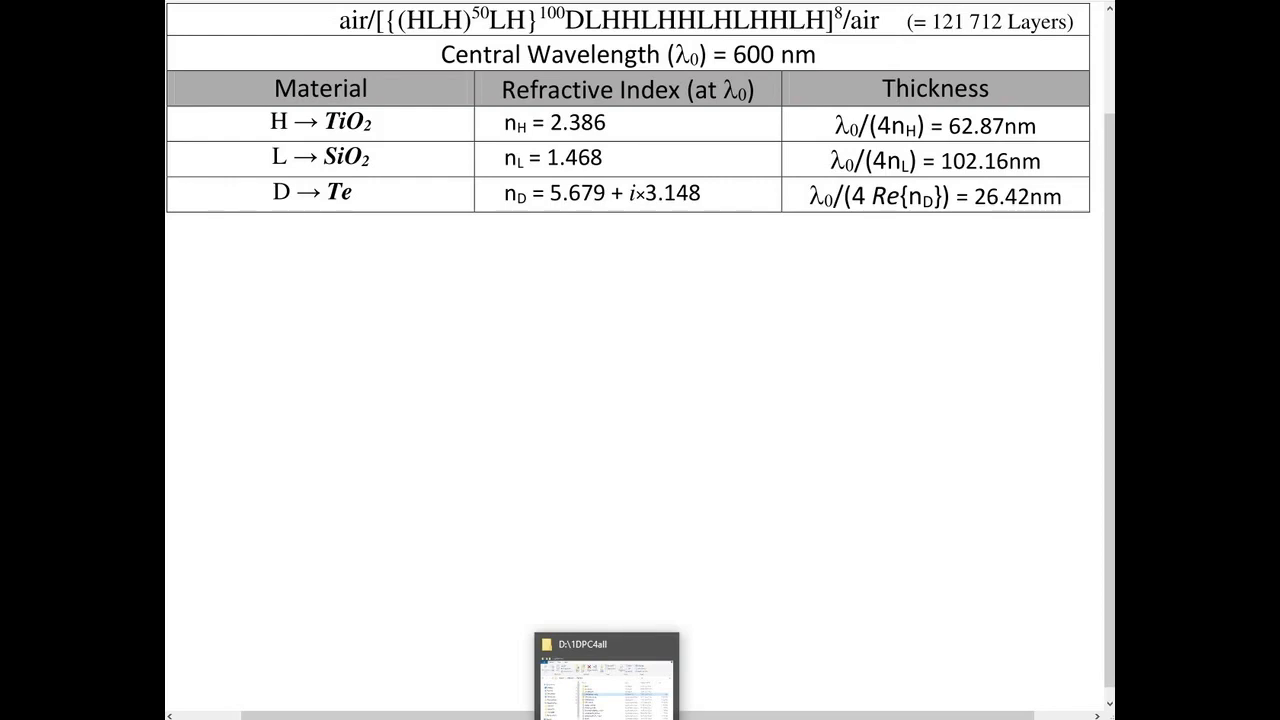
pyautogui.click(606, 690)
pyautogui.rightClick(351, 463)
pyautogui.click(408, 47)
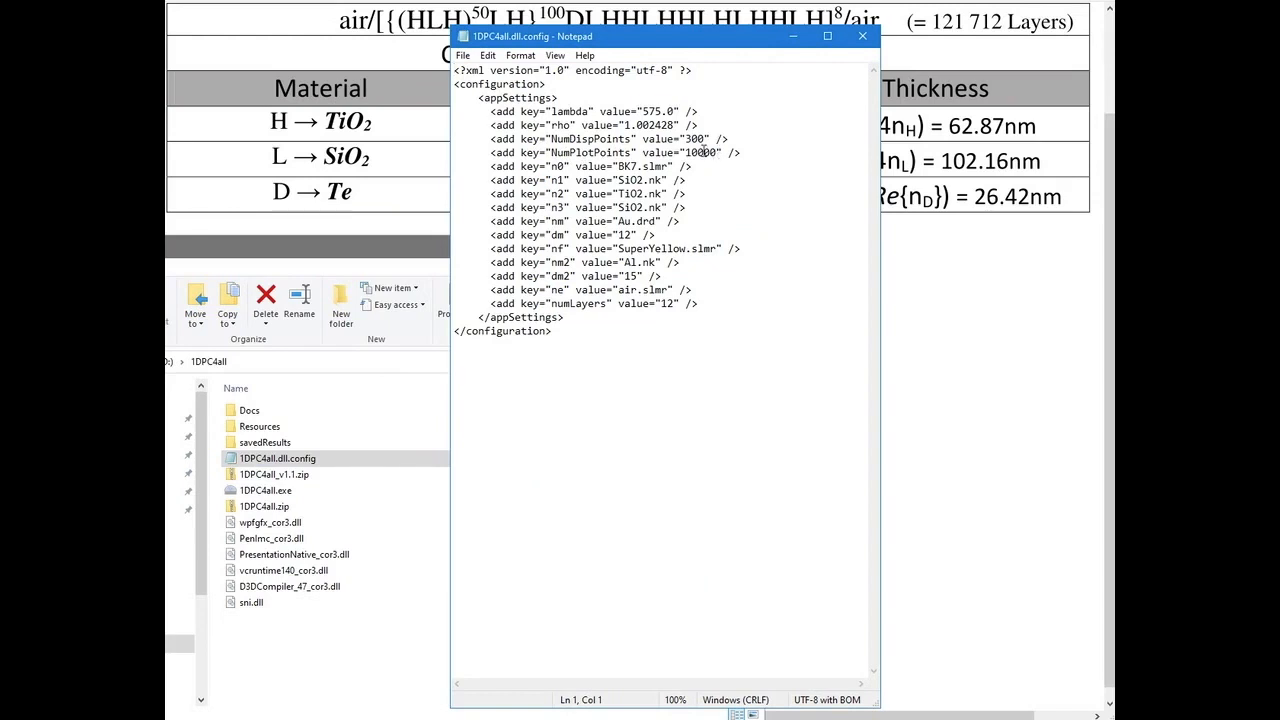
# Step: Set NumPlotPoints to 300 and lambda to 600.0 in the configuration file
pyautogui.moveTo(698, 152); pyautogui.dragTo(642, 112)
pyautogui.write('3')
pyautogui.press('Delete')
pyautogui.press('BackSpace')
pyautogui.write('600')
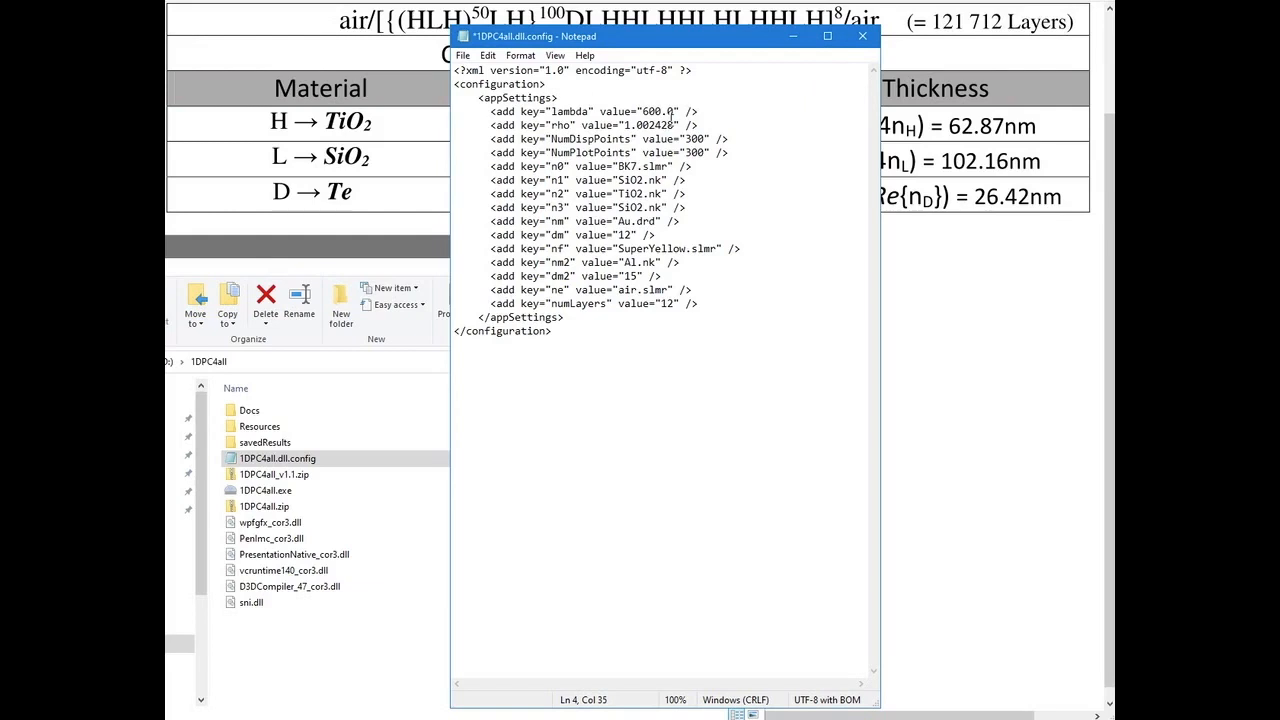
# Step: Set rho to 0 in the configuration file, then close it and save the changes
pyautogui.moveTo(677, 124); pyautogui.dragTo(625, 130)
pyautogui.write('0')
pyautogui.click(862, 36)
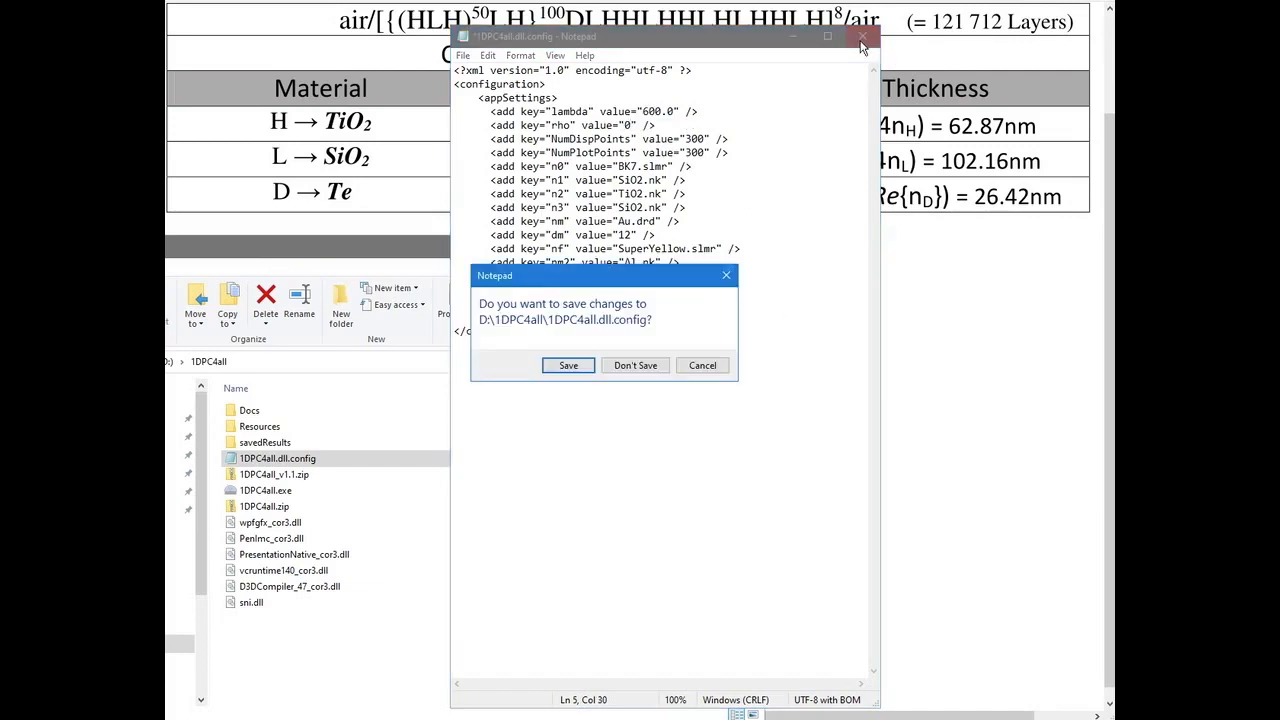
pyautogui.click(569, 364)
# Step: Launch 1DPC4all and place its window just below the structure and materials table
pyautogui.click(680, 248)
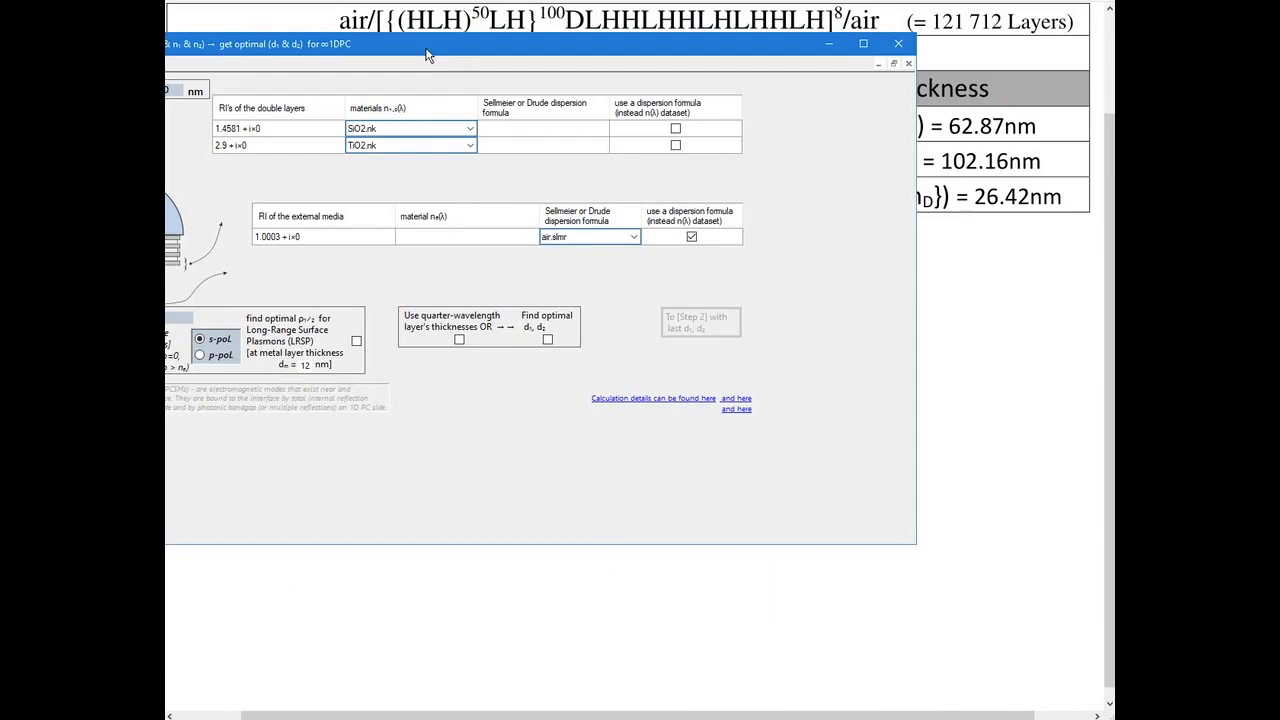
pyautogui.moveTo(426, 50); pyautogui.dragTo(625, 223)
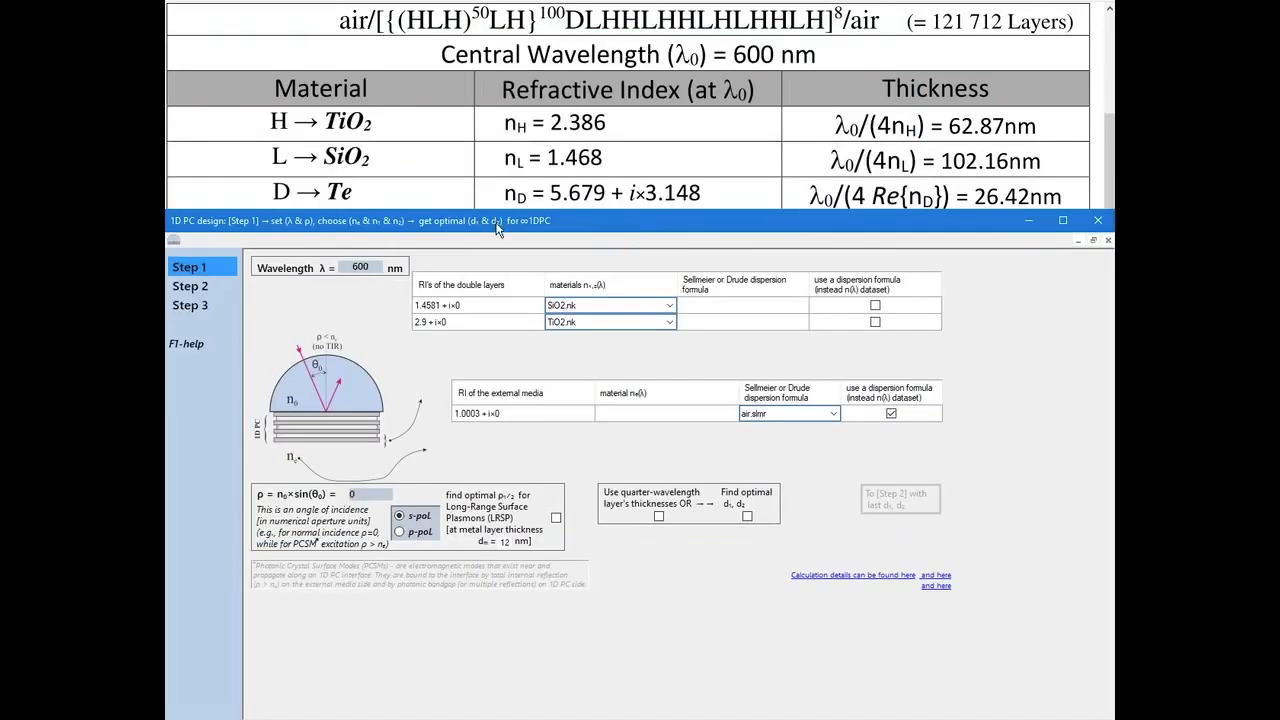
pyautogui.moveTo(496, 222); pyautogui.dragTo(500, 234)
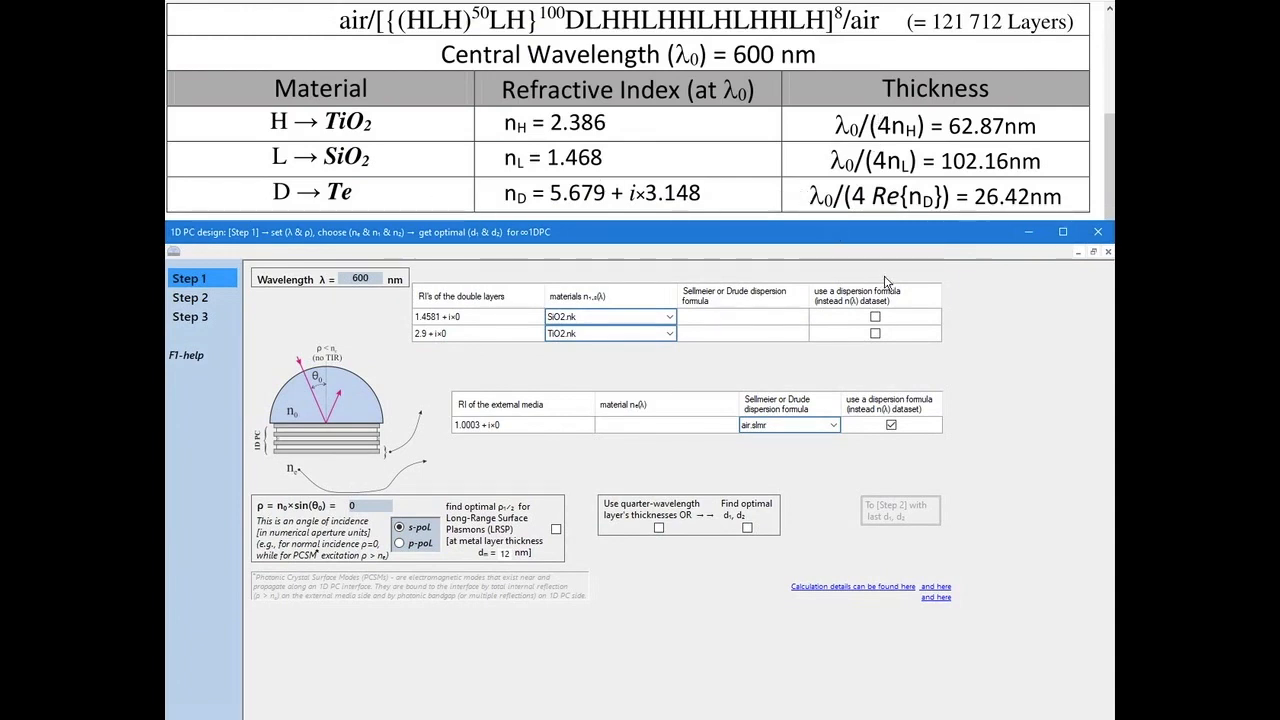
# Step: Choose Te_palik.nk as the first double-layer material and calculate its quarter-wavelength thickness
pyautogui.click(670, 318)
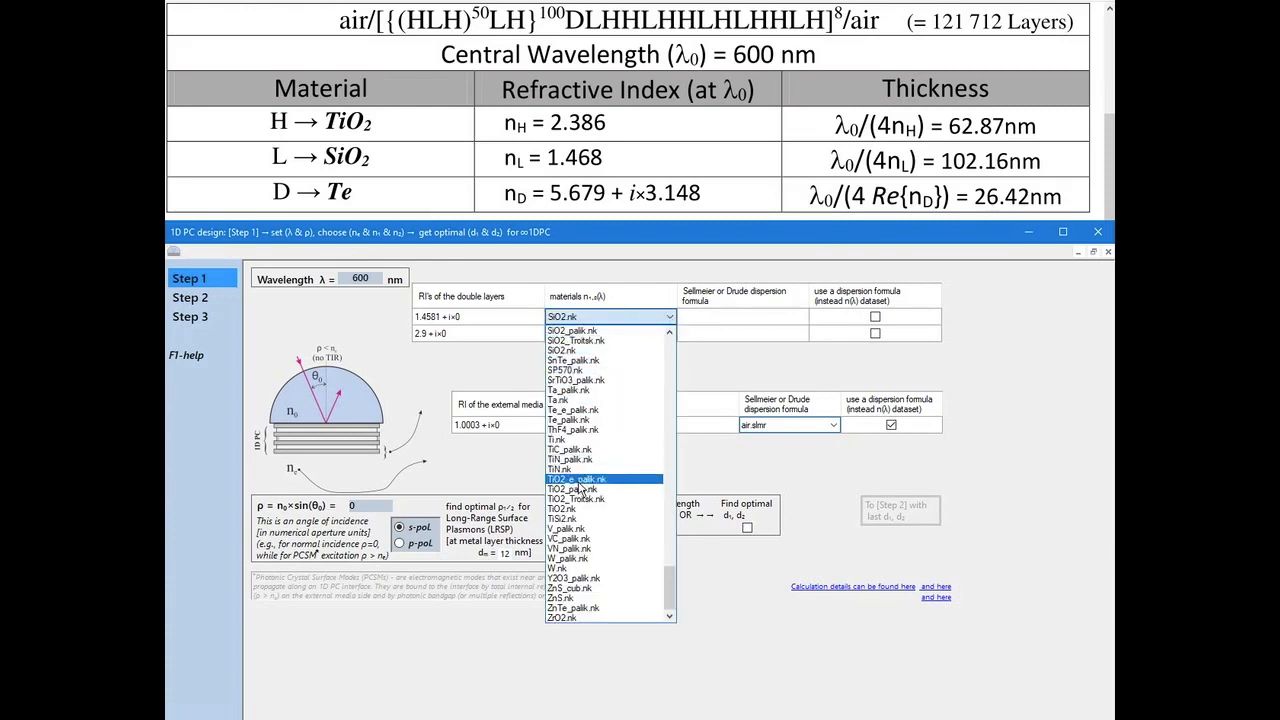
pyautogui.click(586, 421)
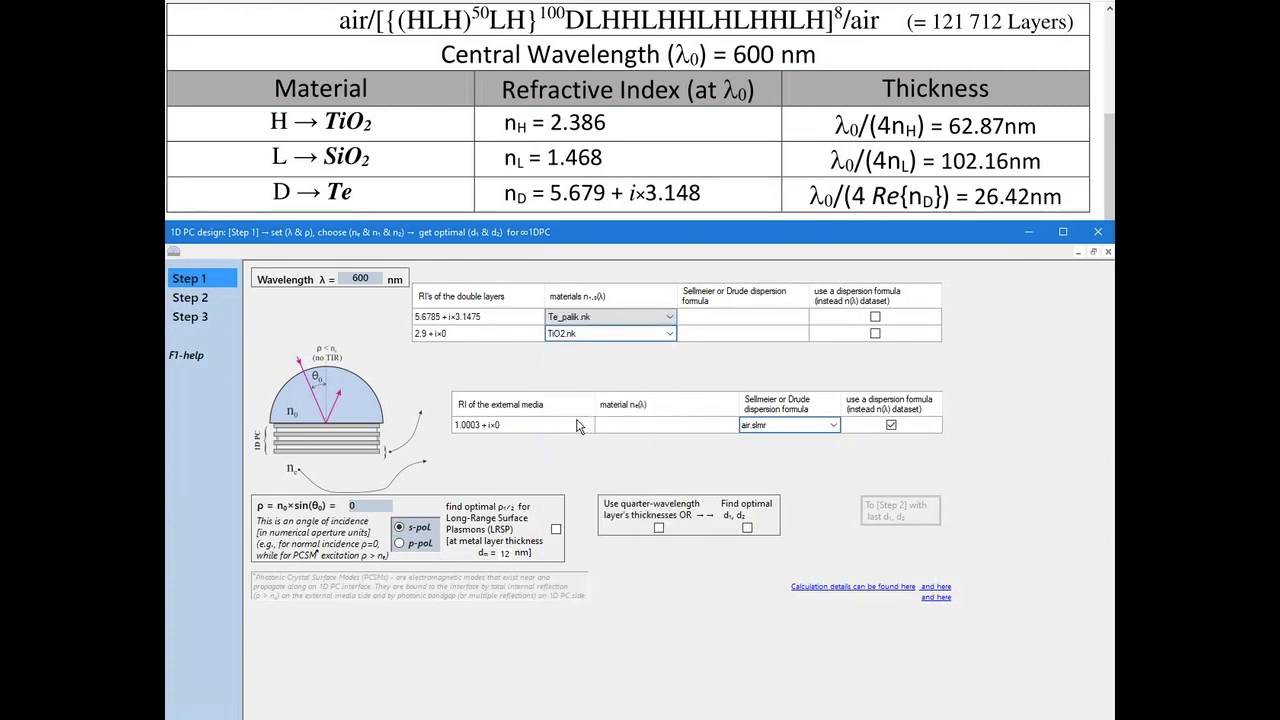
pyautogui.click(658, 529)
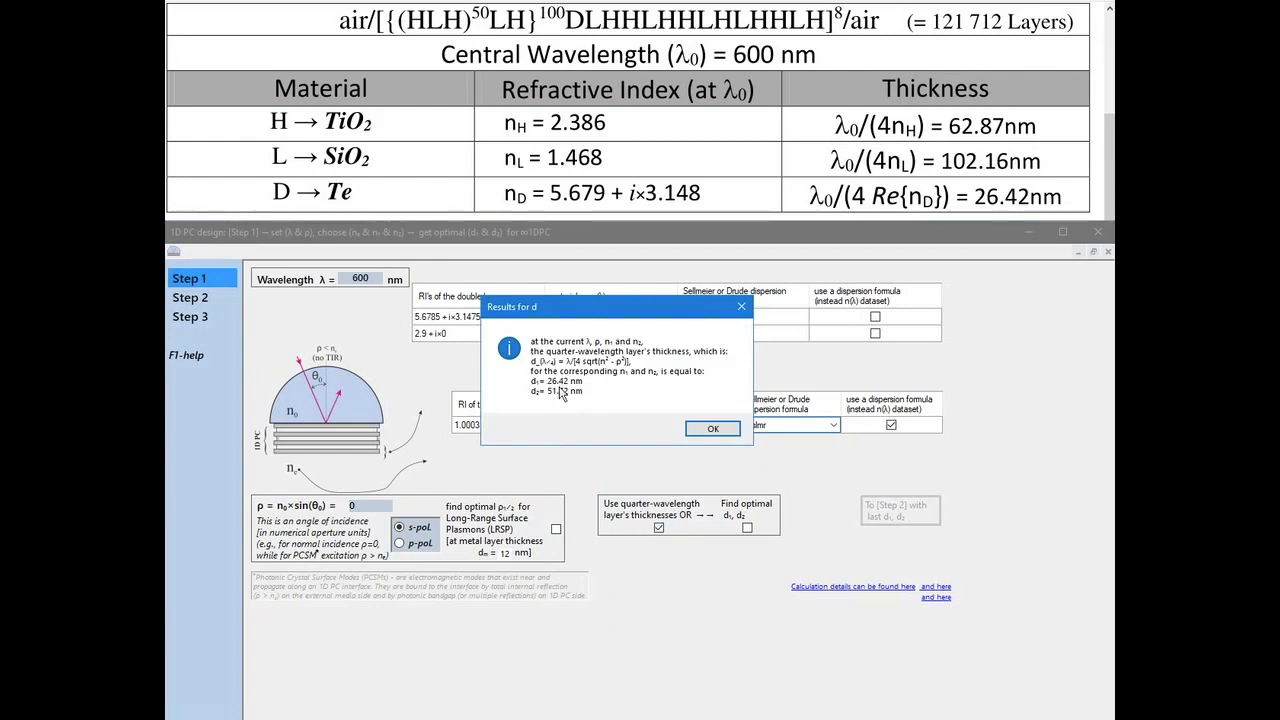
pyautogui.click(712, 429)
# Step: Use dispersion formulas for the double layers, with SiO2_Troitsk.slmr for the first and TiO2_Troitsk.slmr for the second
pyautogui.click(875, 316)
pyautogui.click(803, 317)
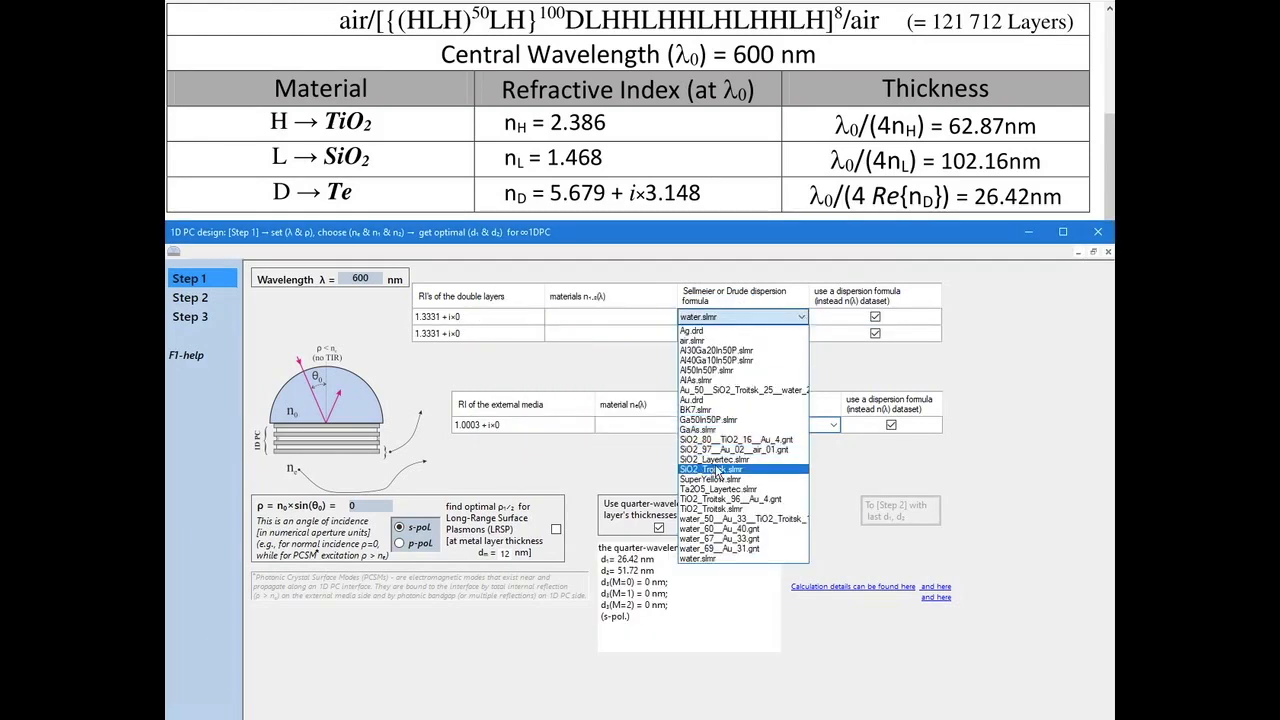
pyautogui.click(716, 470)
pyautogui.click(802, 334)
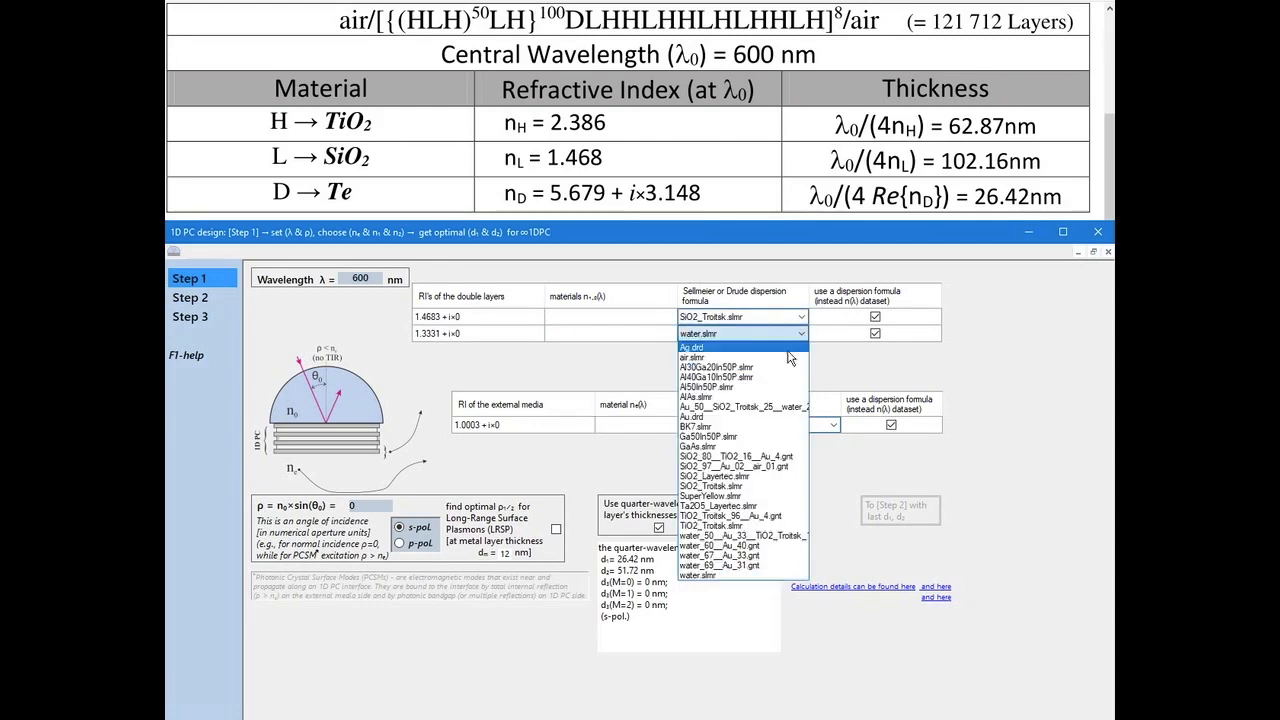
pyautogui.click(710, 525)
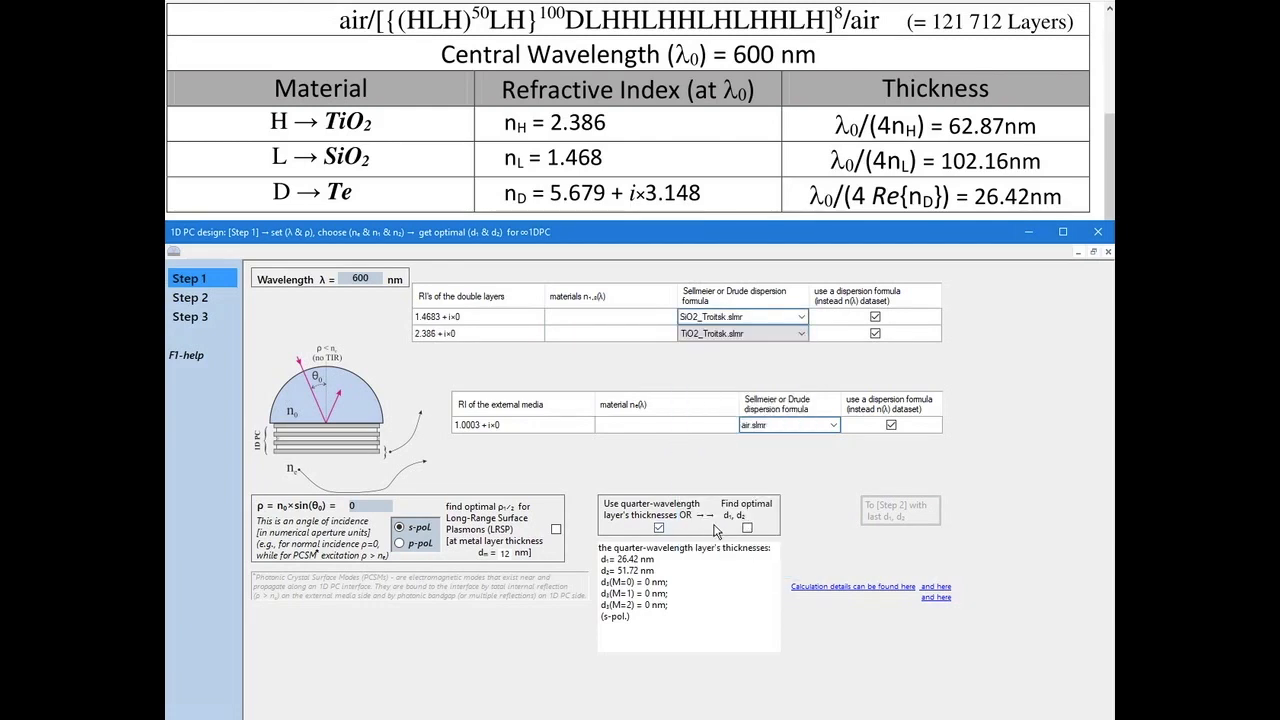
# Step: Calculate the quarter-wavelength thicknesses of the SiO2 and TiO2 layers and carry them over to Step 2
pyautogui.click(659, 528)
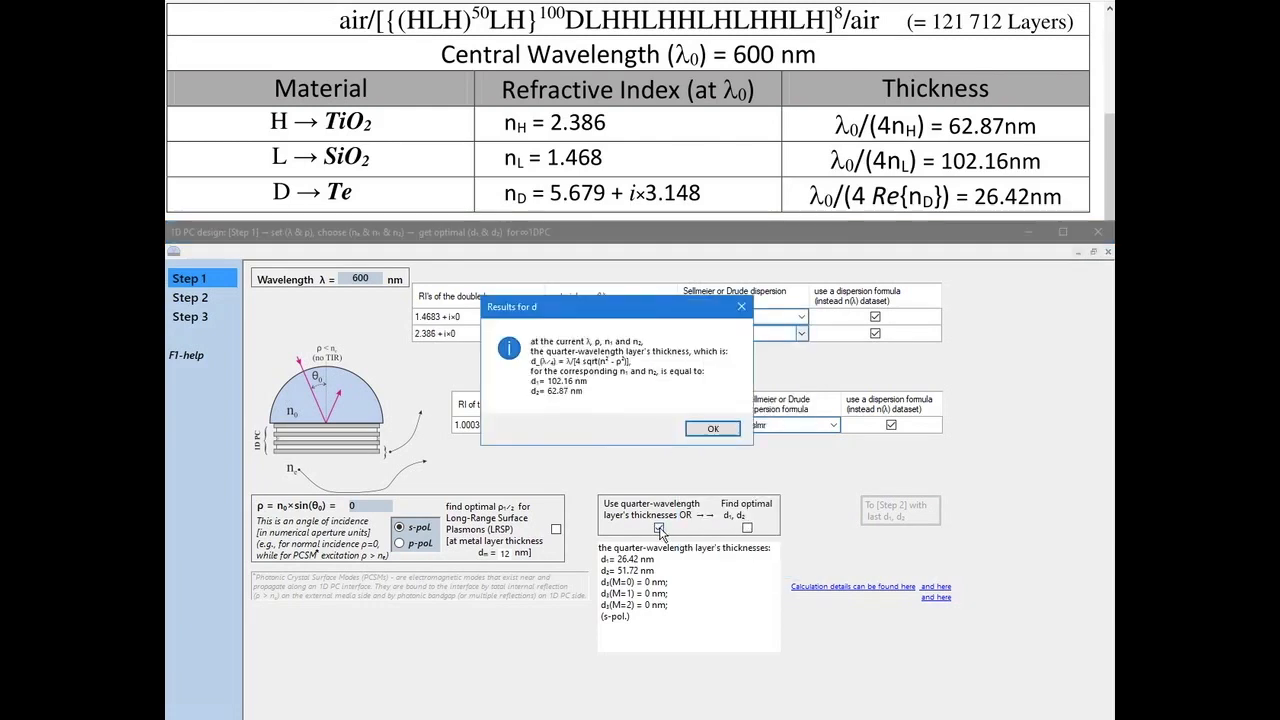
pyautogui.click(699, 432)
pyautogui.click(900, 515)
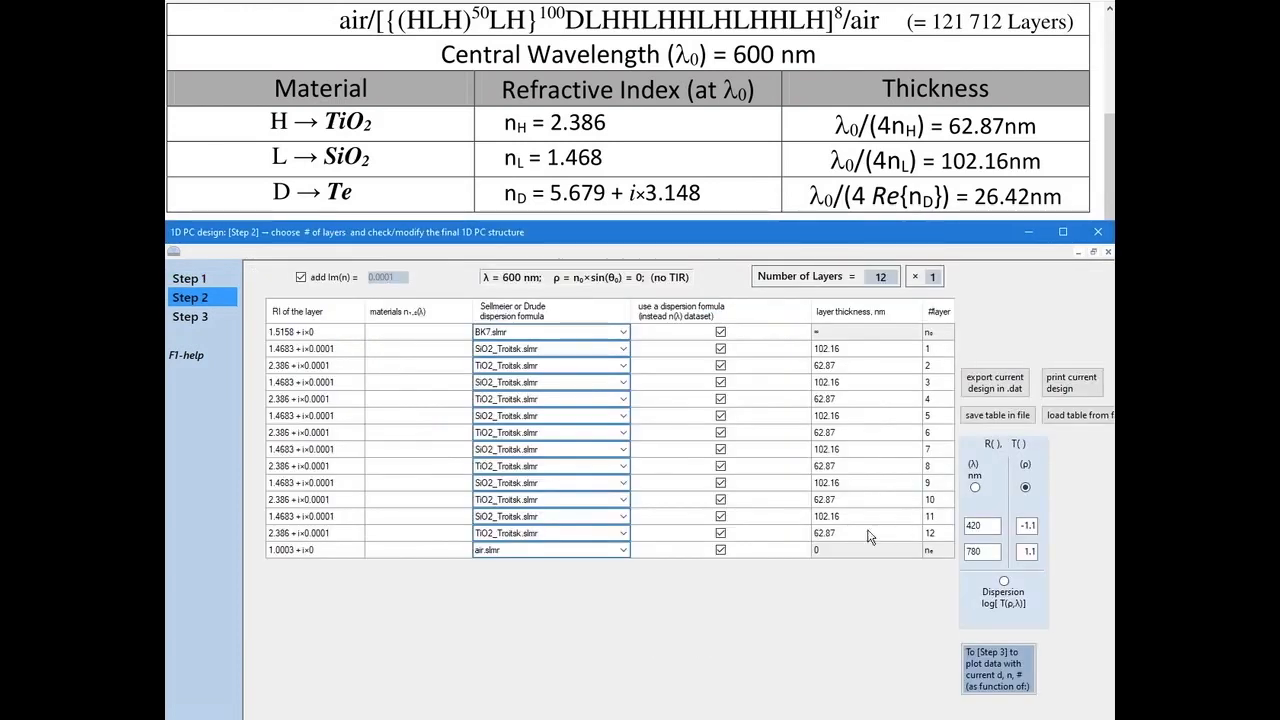
# Step: Set the number of layers to 3 and change the n0 incident medium to air.slmr
pyautogui.doubleClick(882, 277)
pyautogui.write('3')
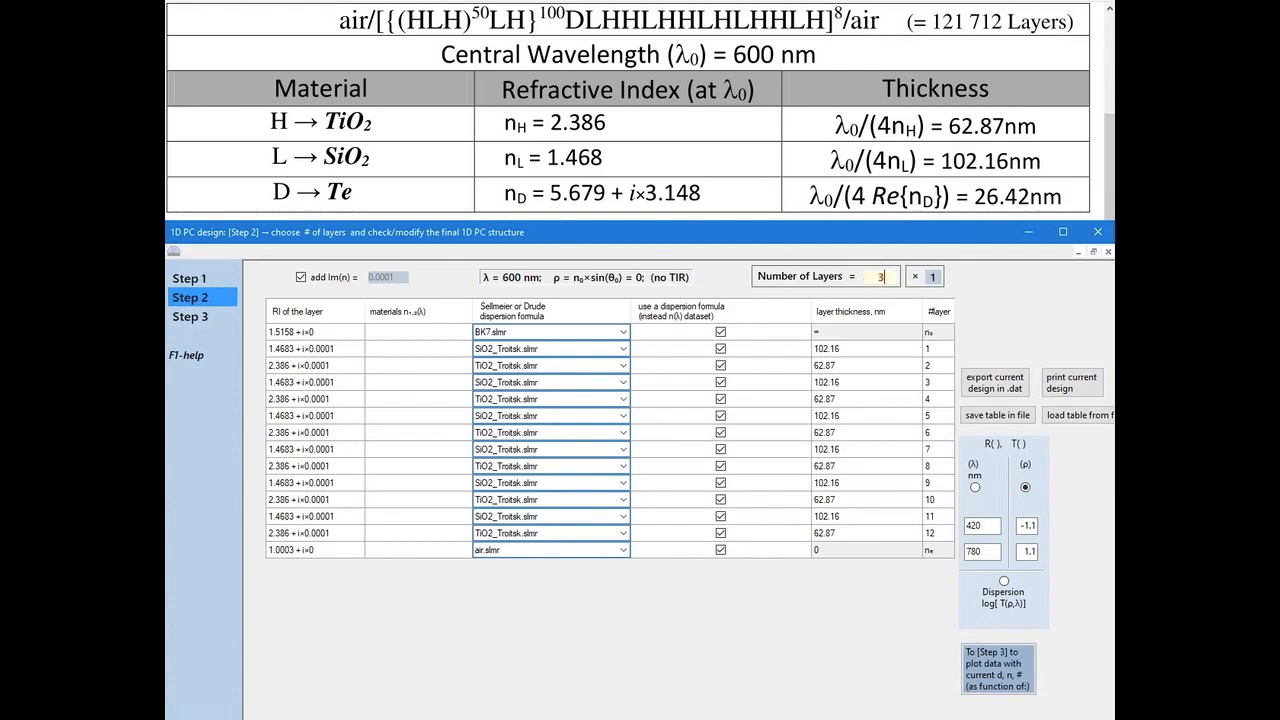
pyautogui.press('Return')
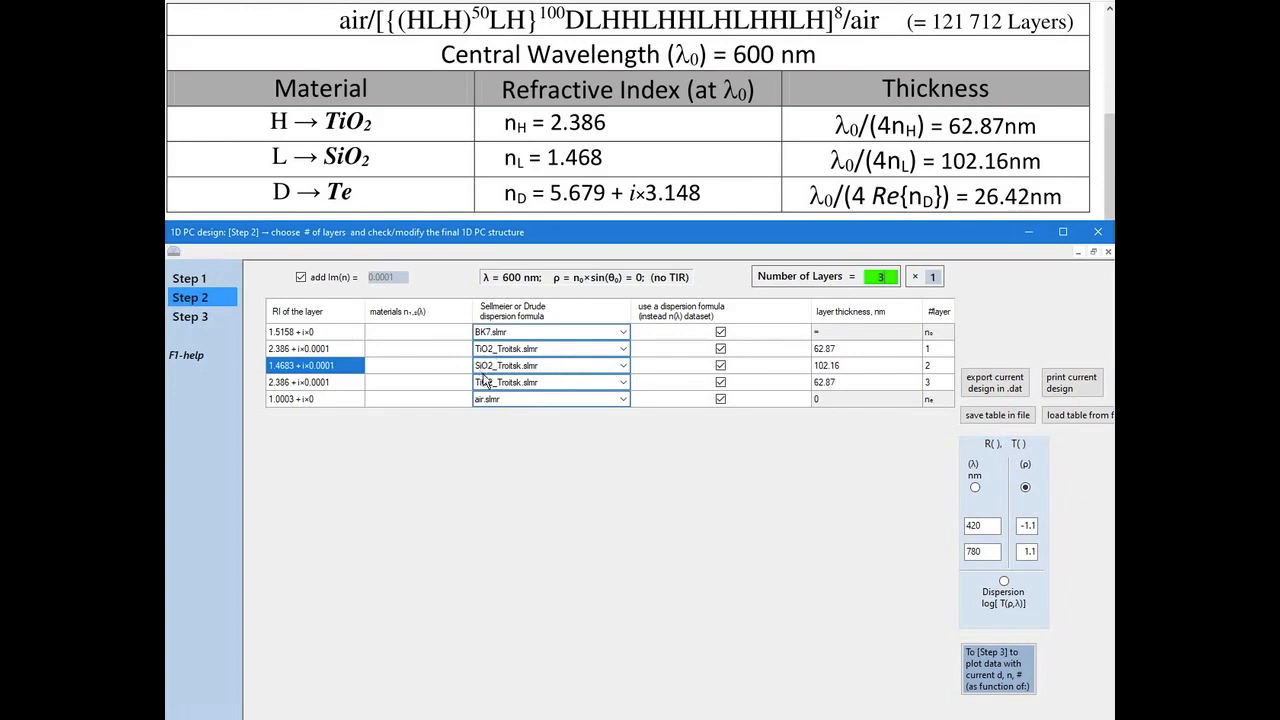
pyautogui.click(623, 332)
pyautogui.click(541, 357)
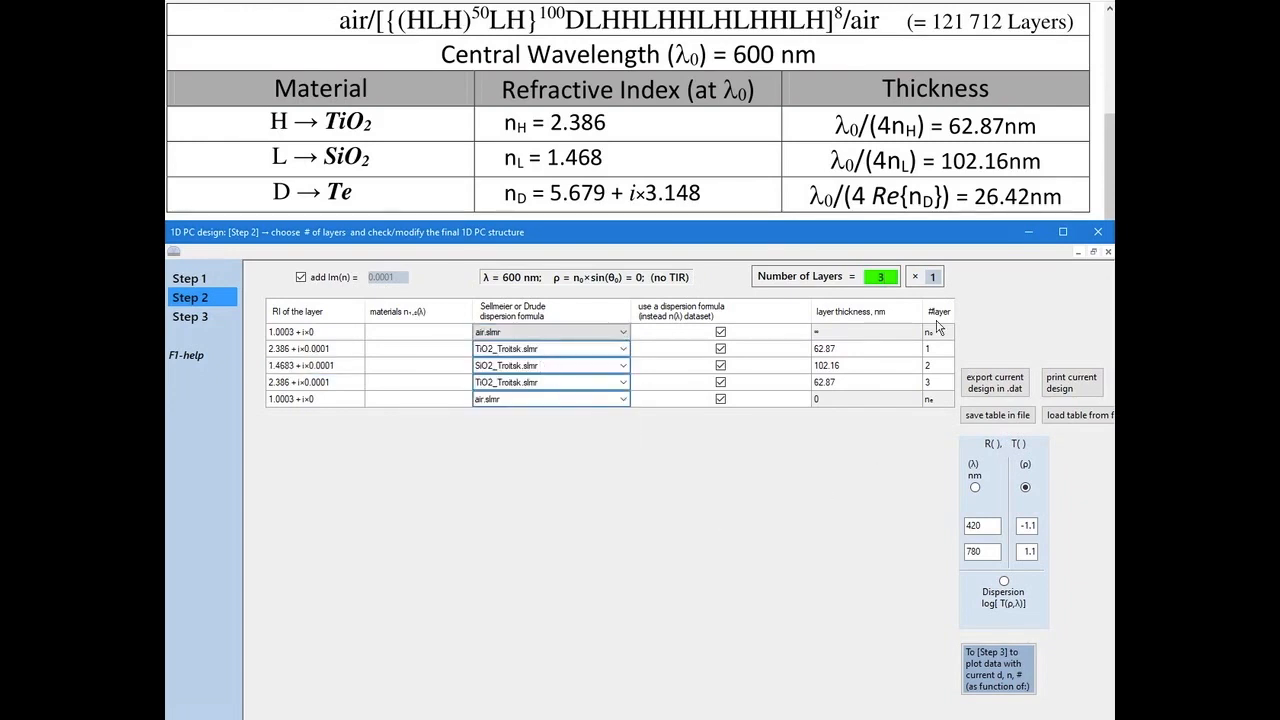
# Step: Duplicate the whole three-layer stack 50 times
pyautogui.click(933, 276)
pyautogui.doubleClick(933, 276)
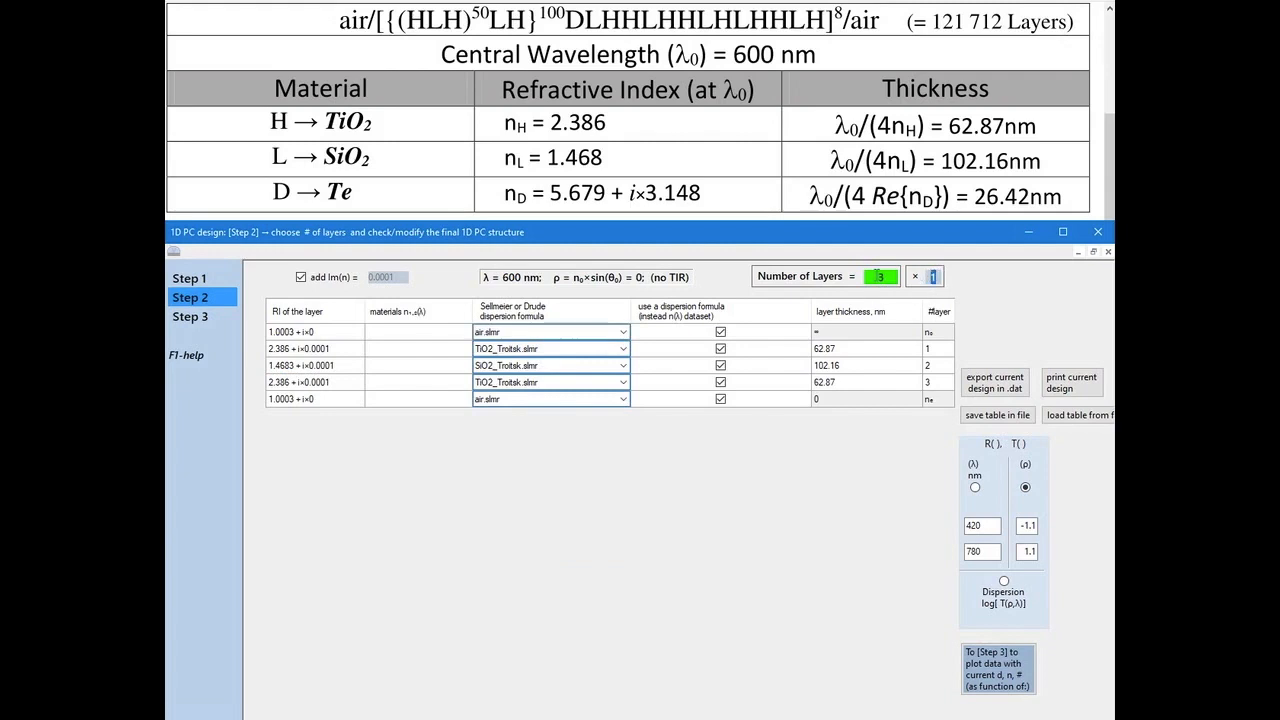
pyautogui.write('50')
pyautogui.press('Return')
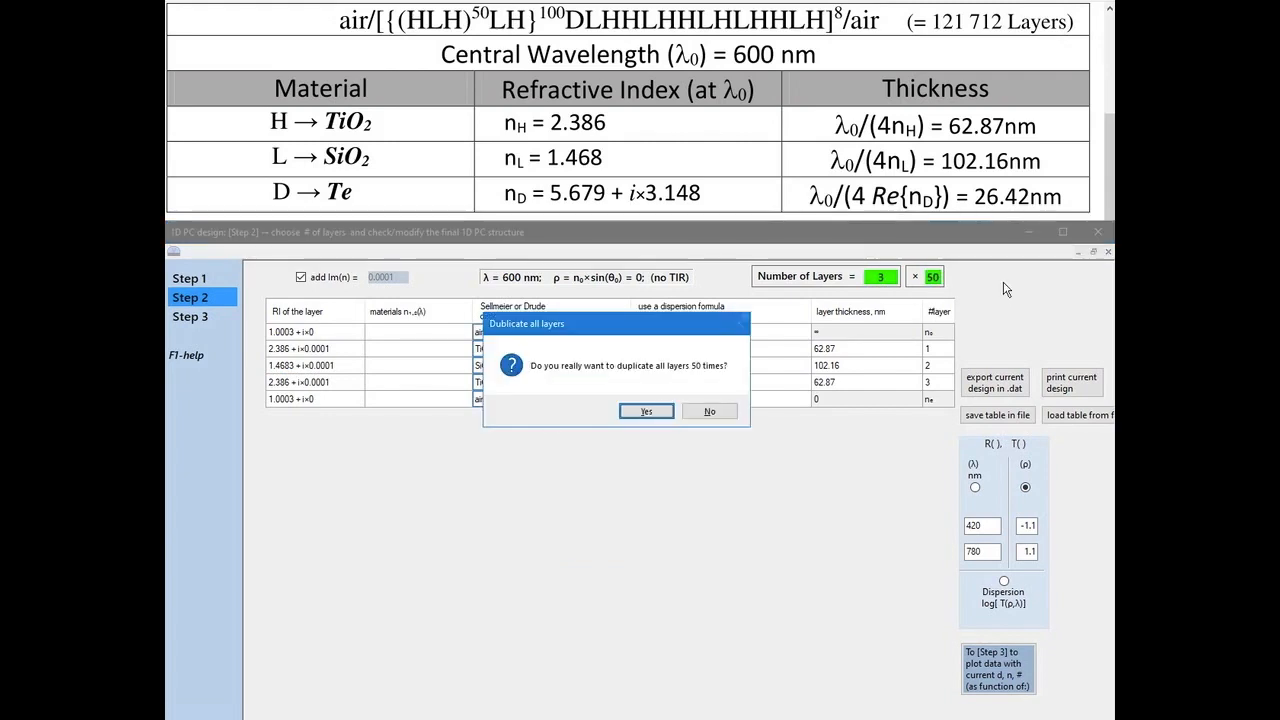
pyautogui.click(645, 411)
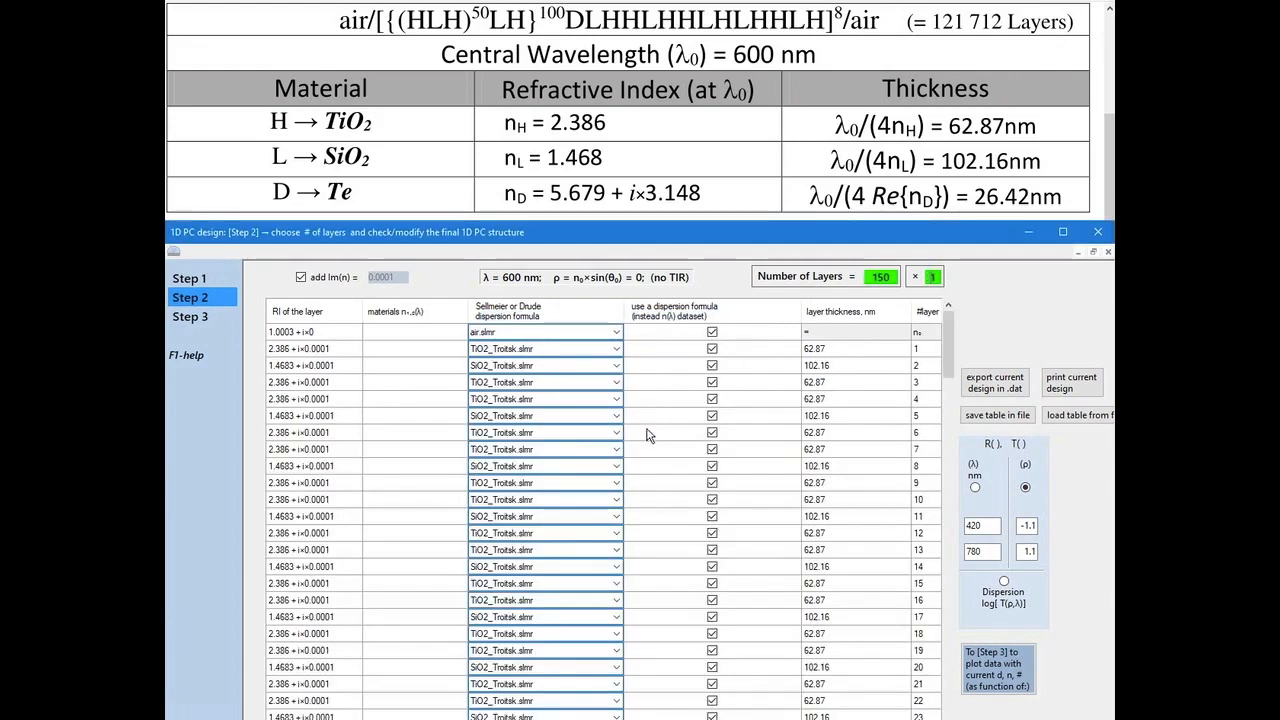
# Step: Duplicate layer 150 twice to add two more TiO2 layers at the end of the stack
pyautogui.moveTo(946, 343); pyautogui.dragTo(946, 690)
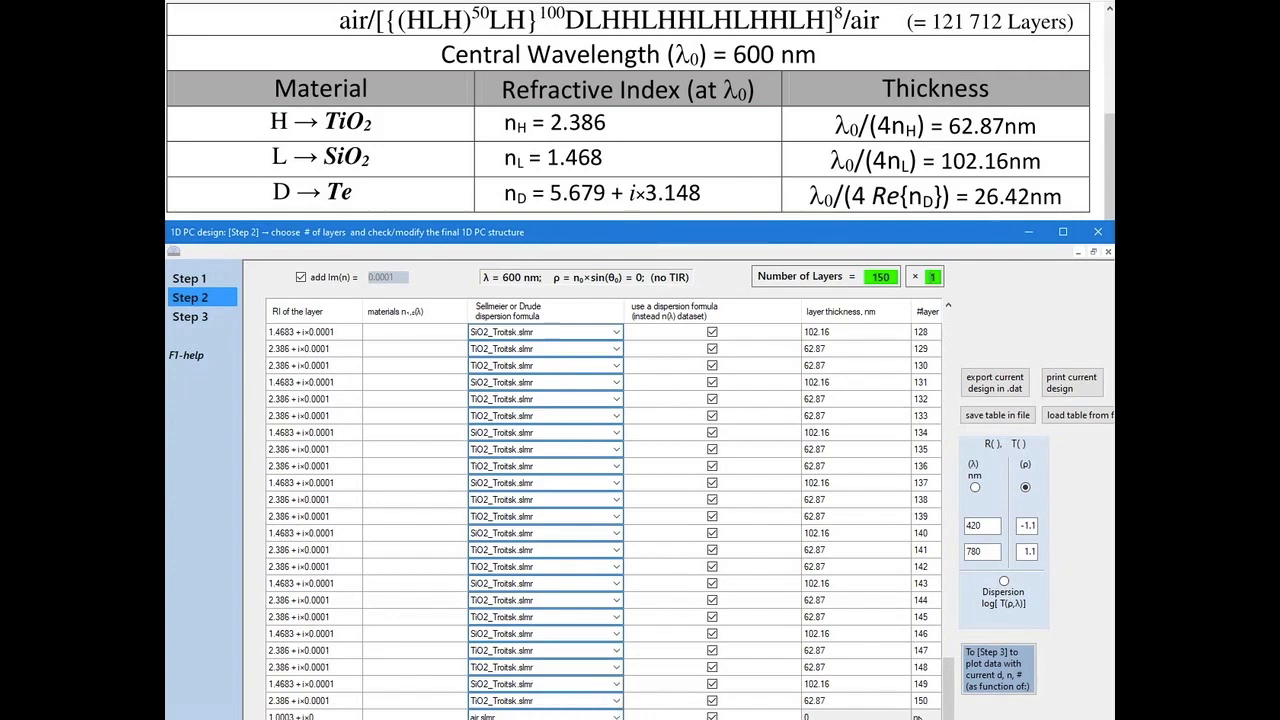
pyautogui.doubleClick(925, 701)
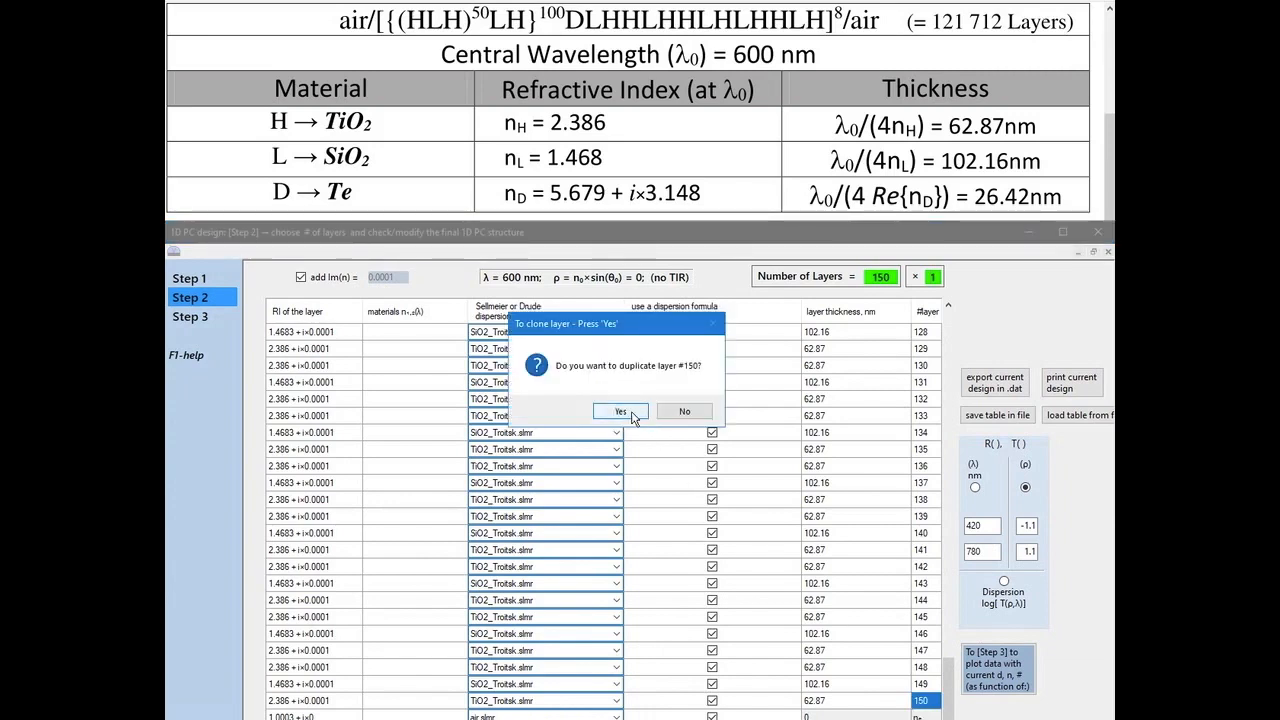
pyautogui.click(631, 417)
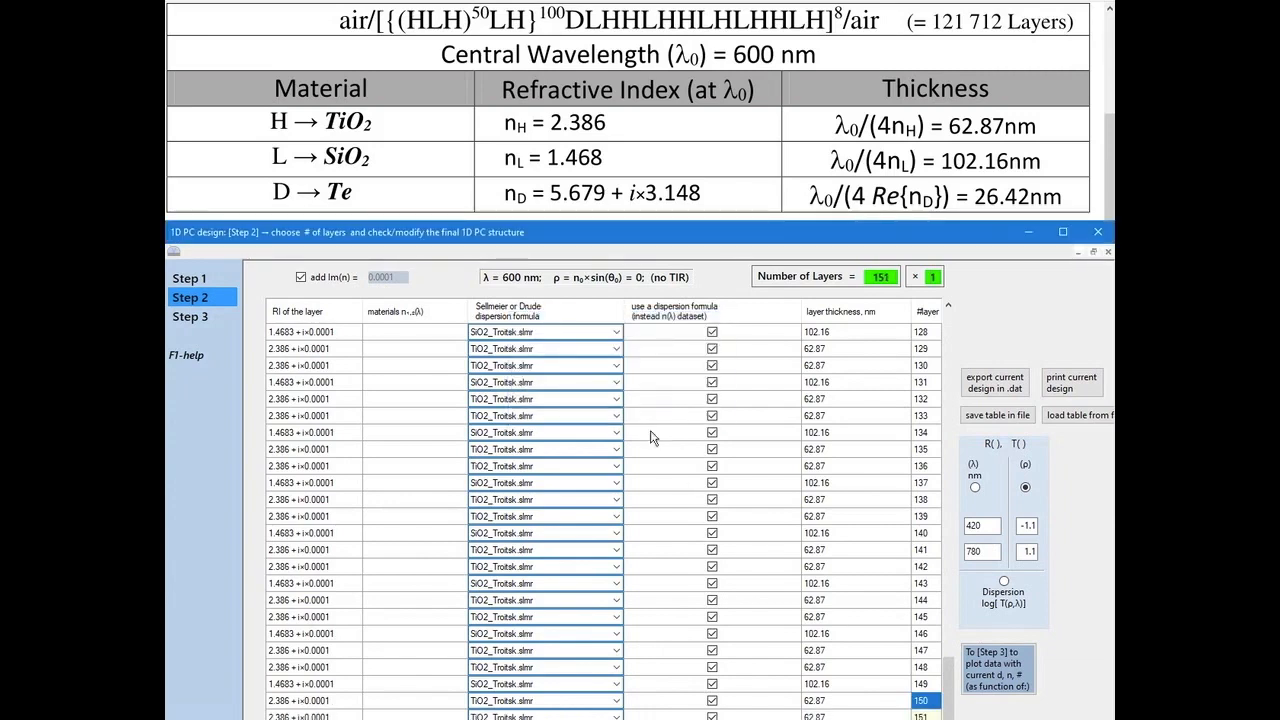
pyautogui.doubleClick(923, 705)
pyautogui.click(623, 415)
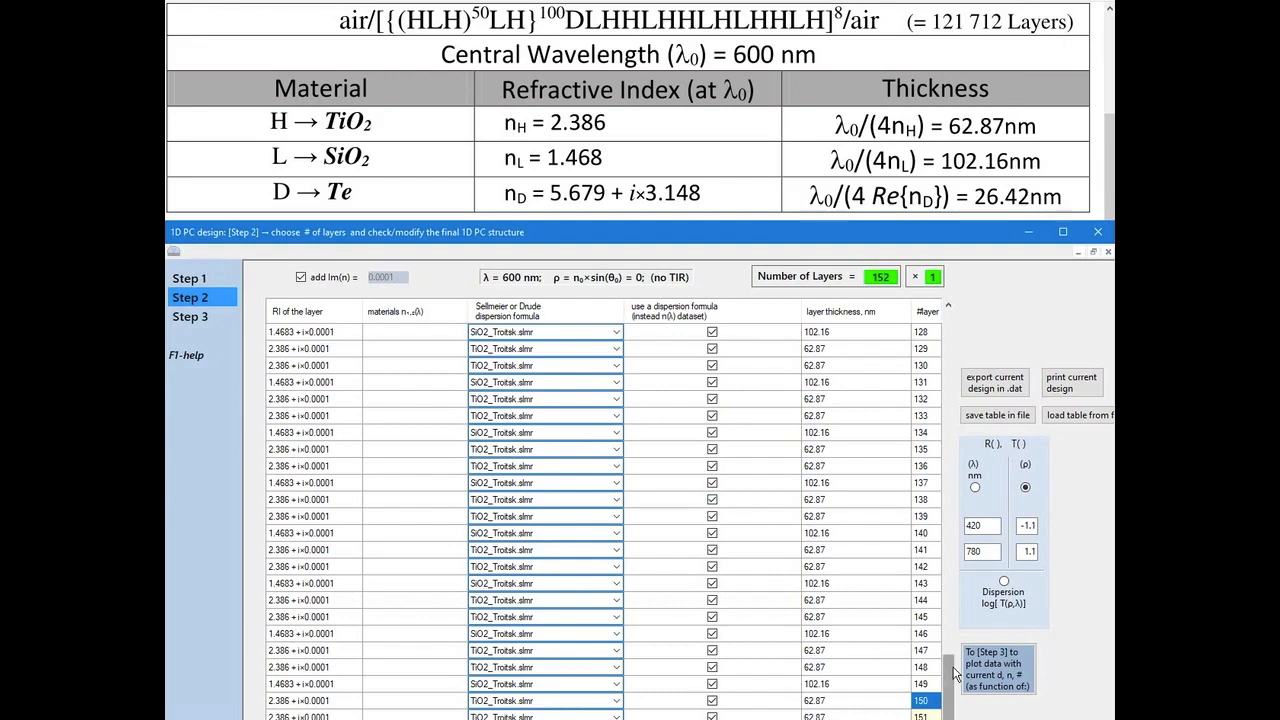
# Step: Change layer 151 to SiO2_Troitsk.slmr and copy the 102.16 nm thickness from layer 149 into it
pyautogui.scroll(-1, 955, 675)
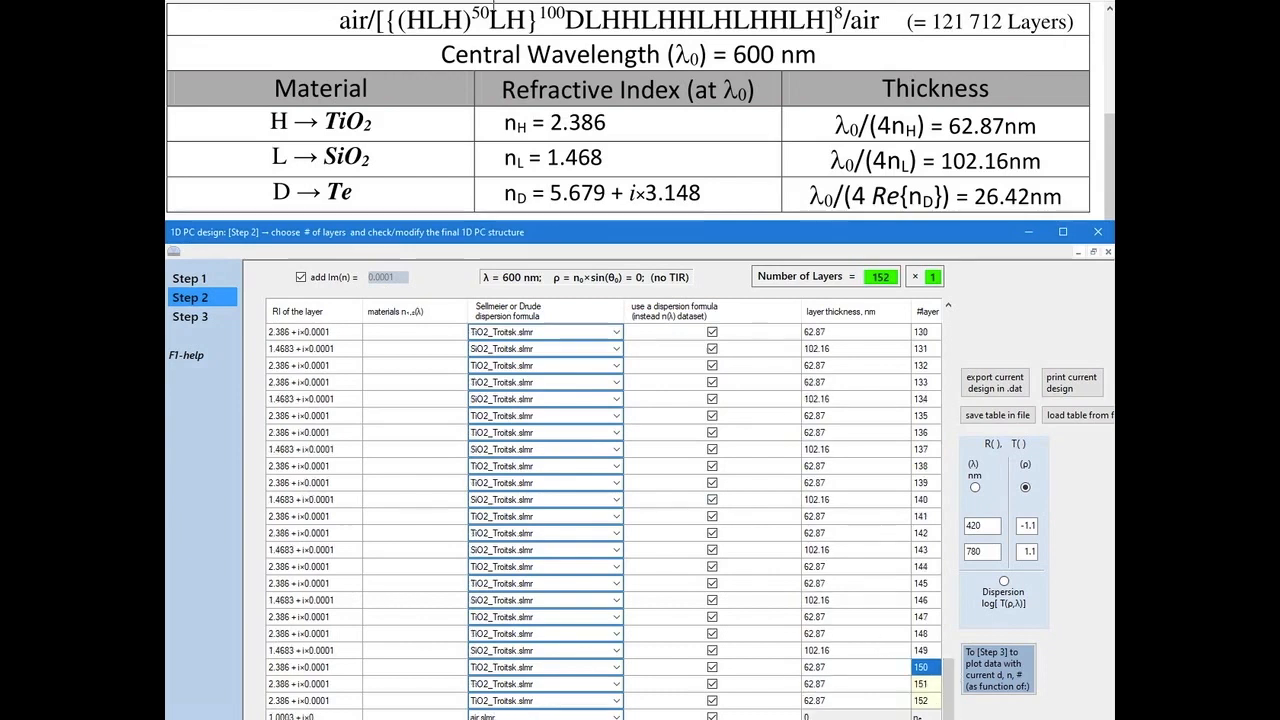
pyautogui.click(617, 686)
pyautogui.click(546, 581)
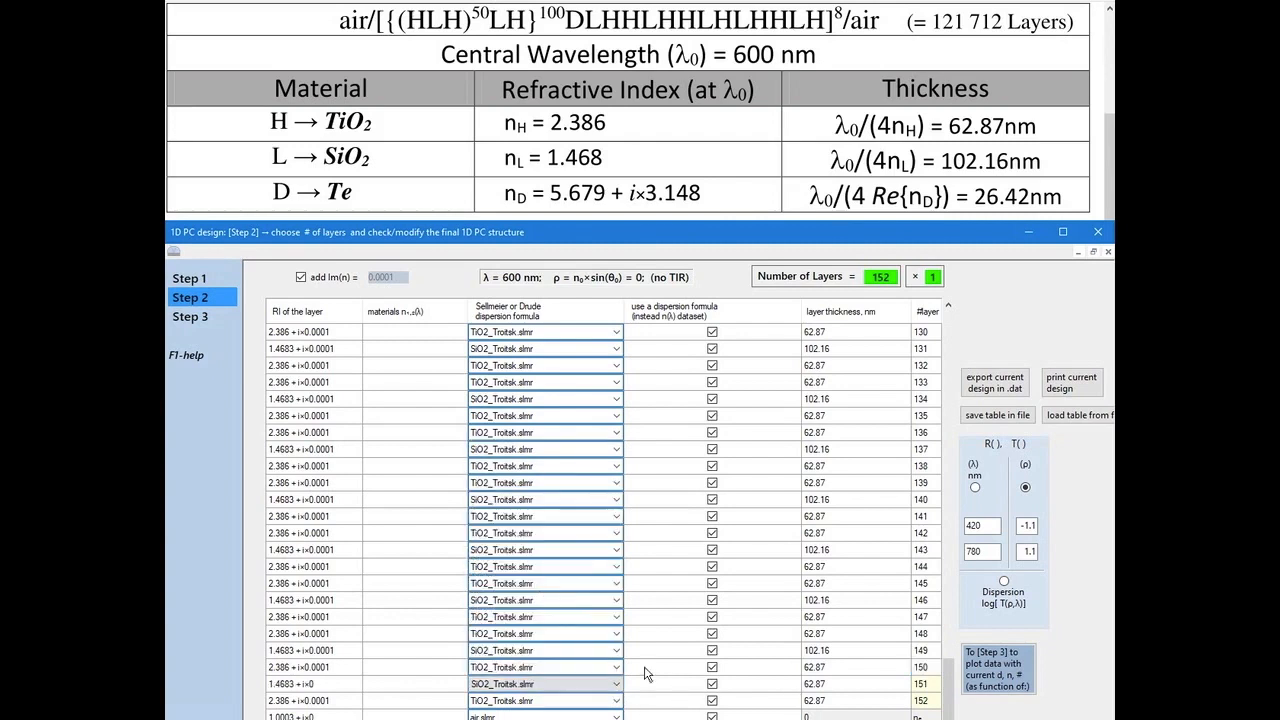
pyautogui.click(842, 652)
pyautogui.hotkey('ctrl', 'c')
pyautogui.click(832, 686)
pyautogui.click(840, 687)
pyautogui.hotkey('ctrl', 'v')
pyautogui.click(846, 700)
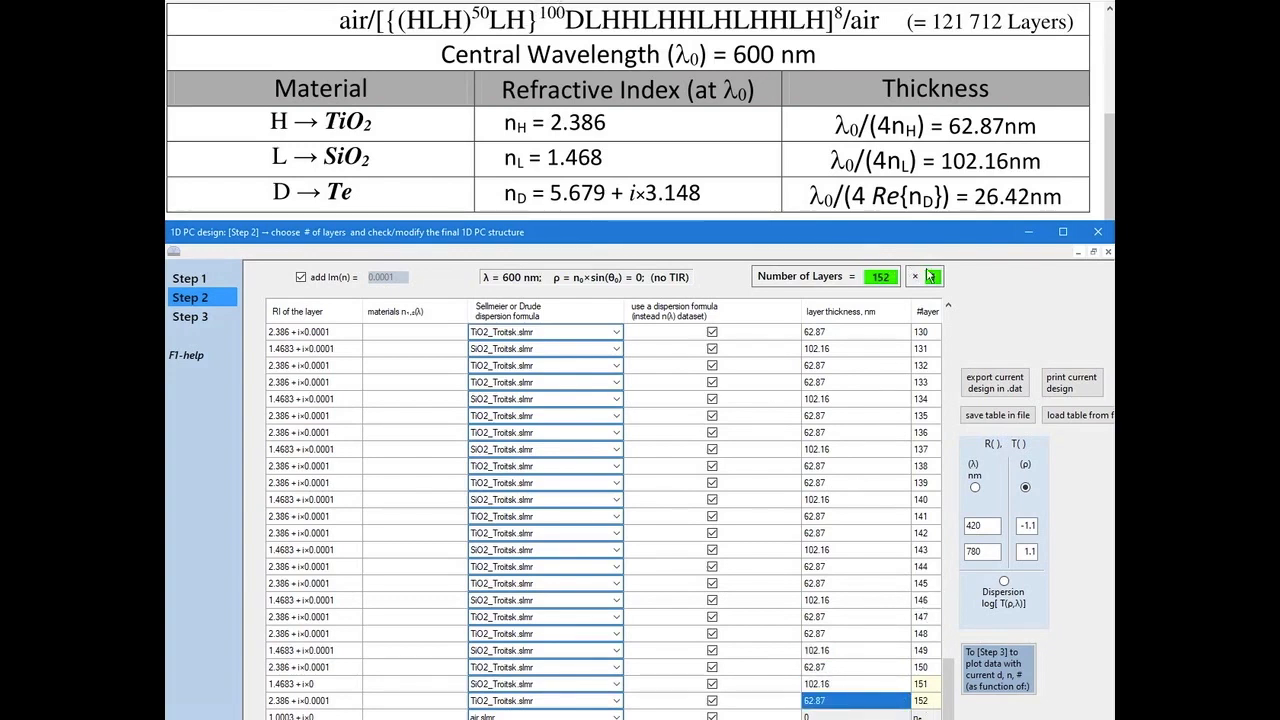
# Step: Duplicate the entire 152-layer stack 100 times
pyautogui.click(932, 276)
pyautogui.write('00')
pyautogui.press('Return')
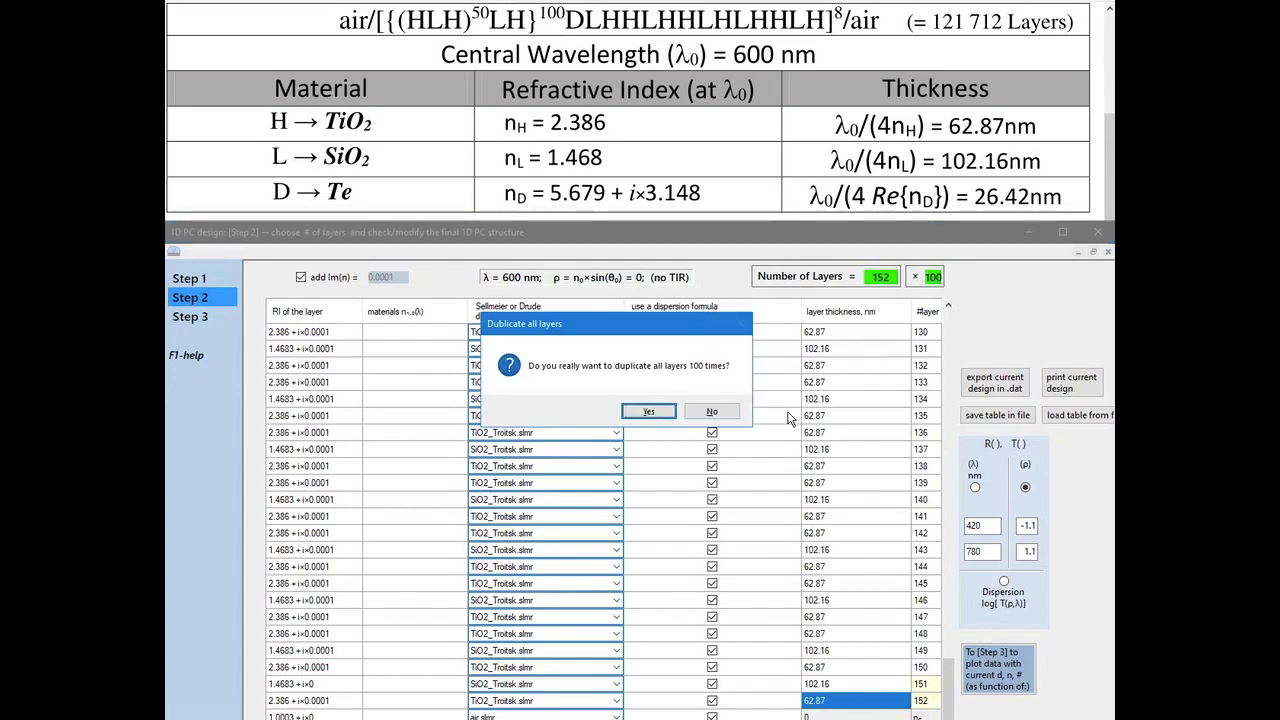
pyautogui.click(646, 414)
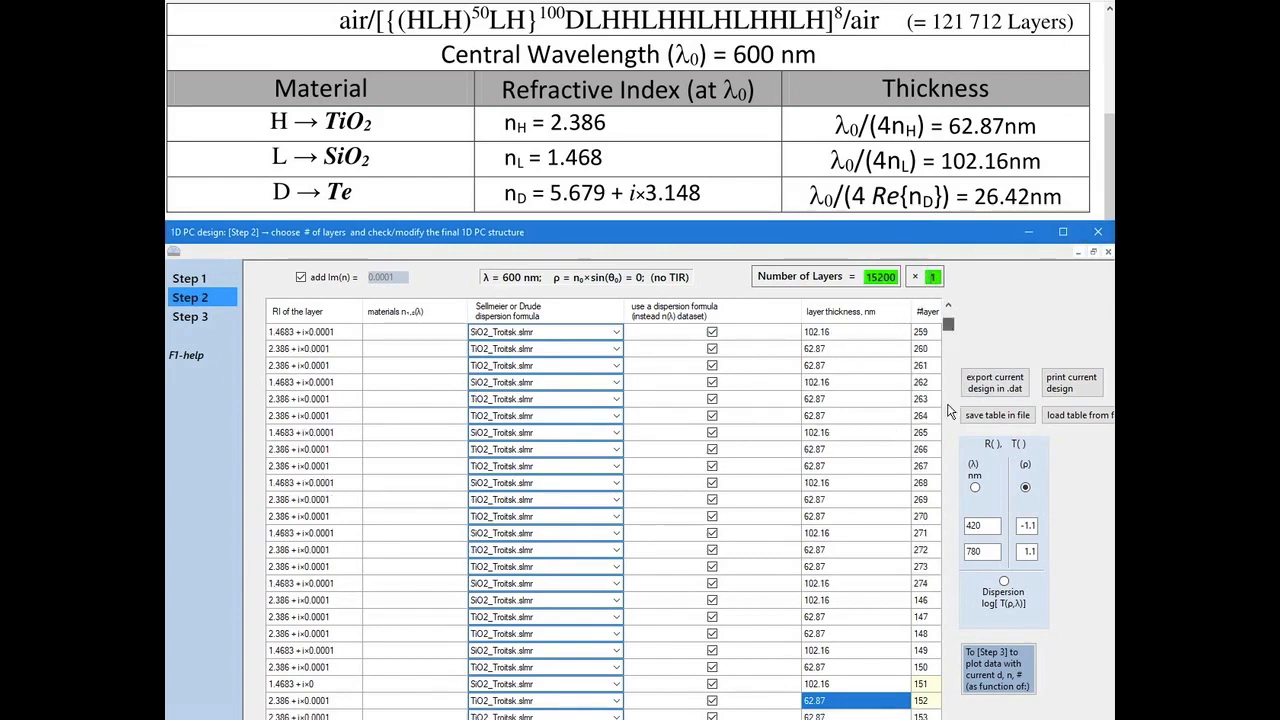
# Step: Duplicate layer 15200 at the end of the stack to add layers 15201 and 15202
pyautogui.moveTo(948, 321); pyautogui.dragTo(948, 712)
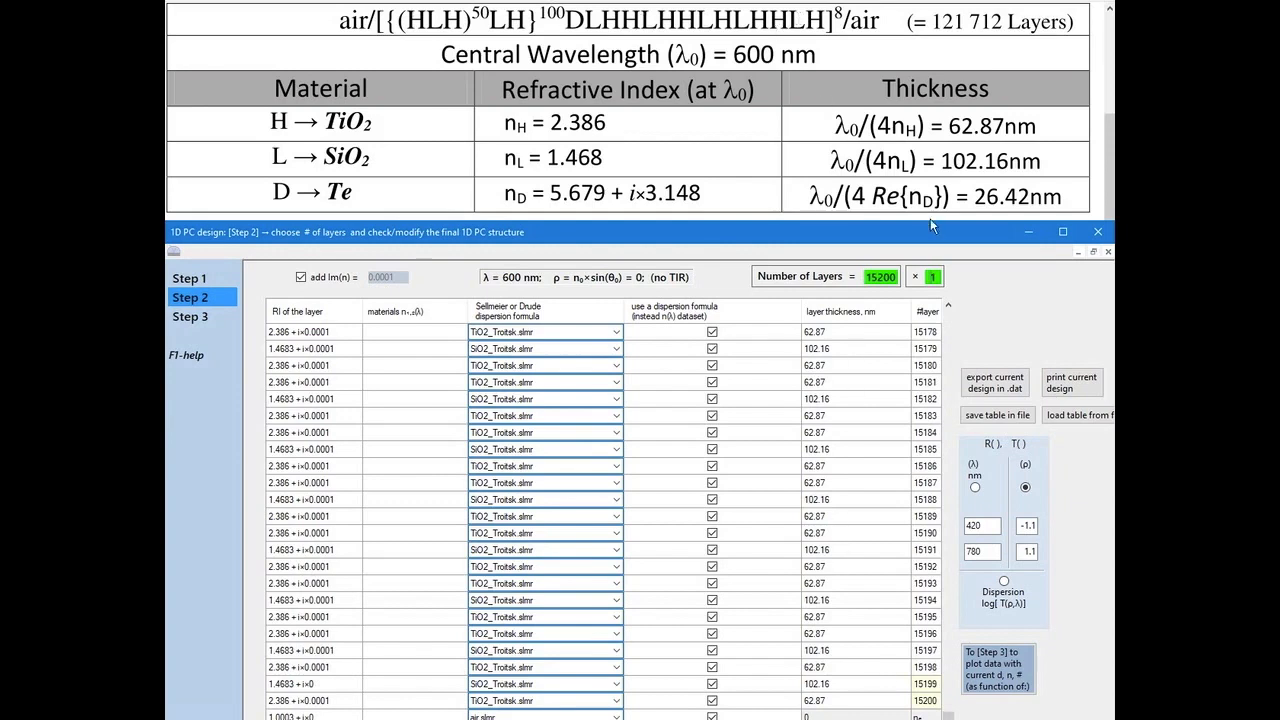
pyautogui.doubleClick(922, 702)
pyautogui.click(627, 412)
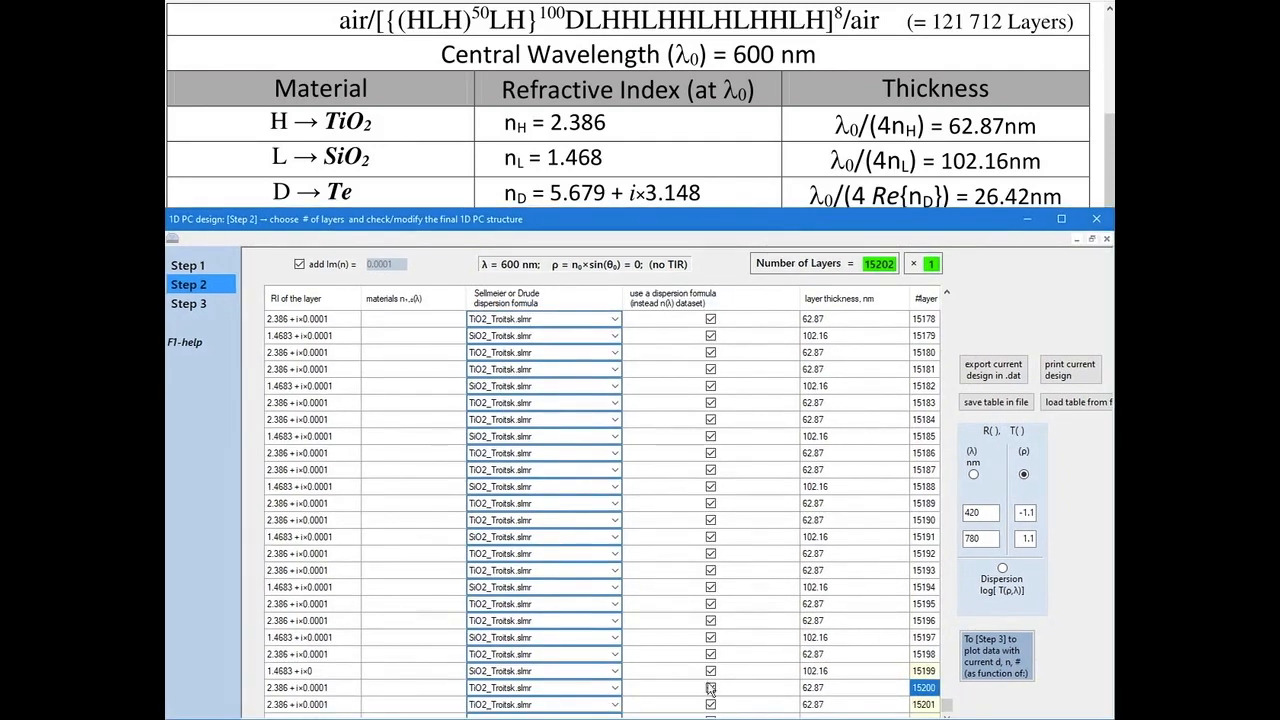
# Step: Switch layer 15201 from a dispersion formula to the Te_palik.nk dataset and set its thickness to 26.42 nm
pyautogui.scroll(-1, 713, 701)
pyautogui.click(711, 671)
pyautogui.click(458, 671)
pyautogui.click(397, 431)
pyautogui.click(837, 669)
pyautogui.write('26.')
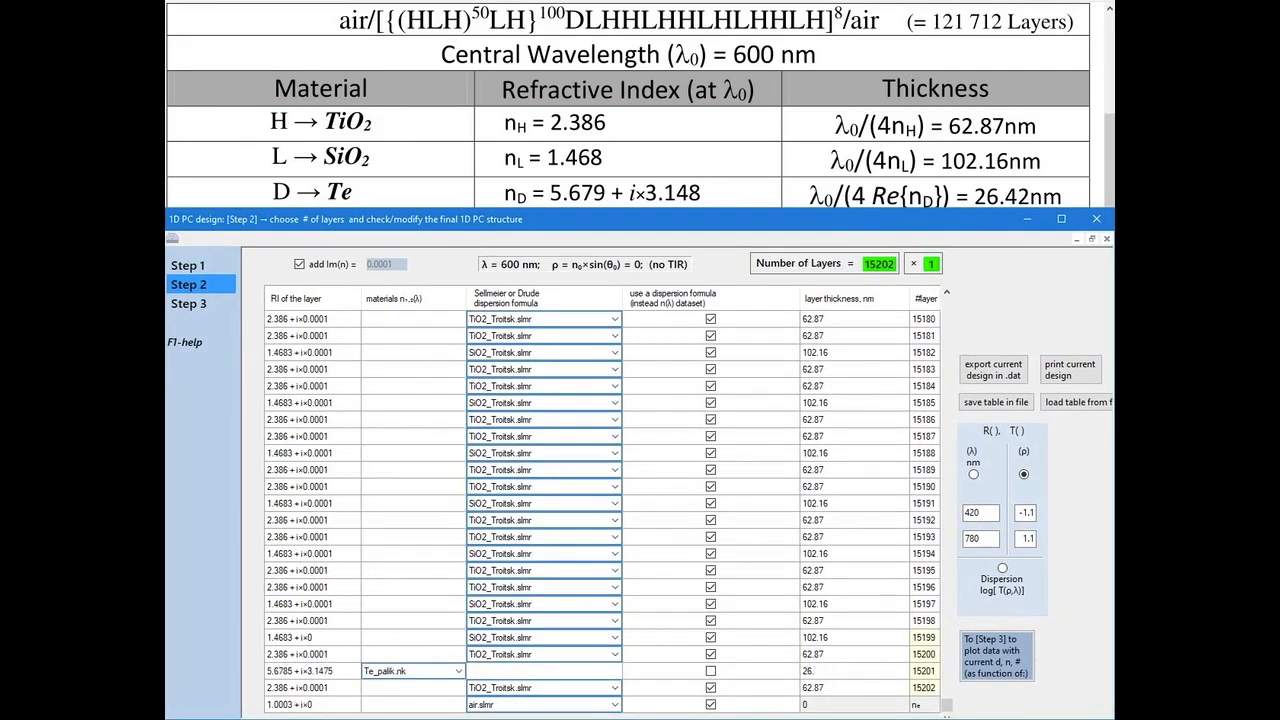
pyautogui.write('42')
# Step: Duplicate the TiO2 layer after the Te layer repeatedly until the stack ends at layer 15214
pyautogui.doubleClick(922, 688)
pyautogui.press('Return')
pyautogui.doubleClick(922, 702)
pyautogui.press('Return')
pyautogui.scroll(-3, 905, 617)
pyautogui.doubleClick(922, 570)
pyautogui.click(627, 411)
pyautogui.doubleClick(922, 620)
pyautogui.click(630, 415)
pyautogui.doubleClick(922, 654)
pyautogui.click(630, 416)
pyautogui.moveTo(946, 703); pyautogui.dragTo(945, 711)
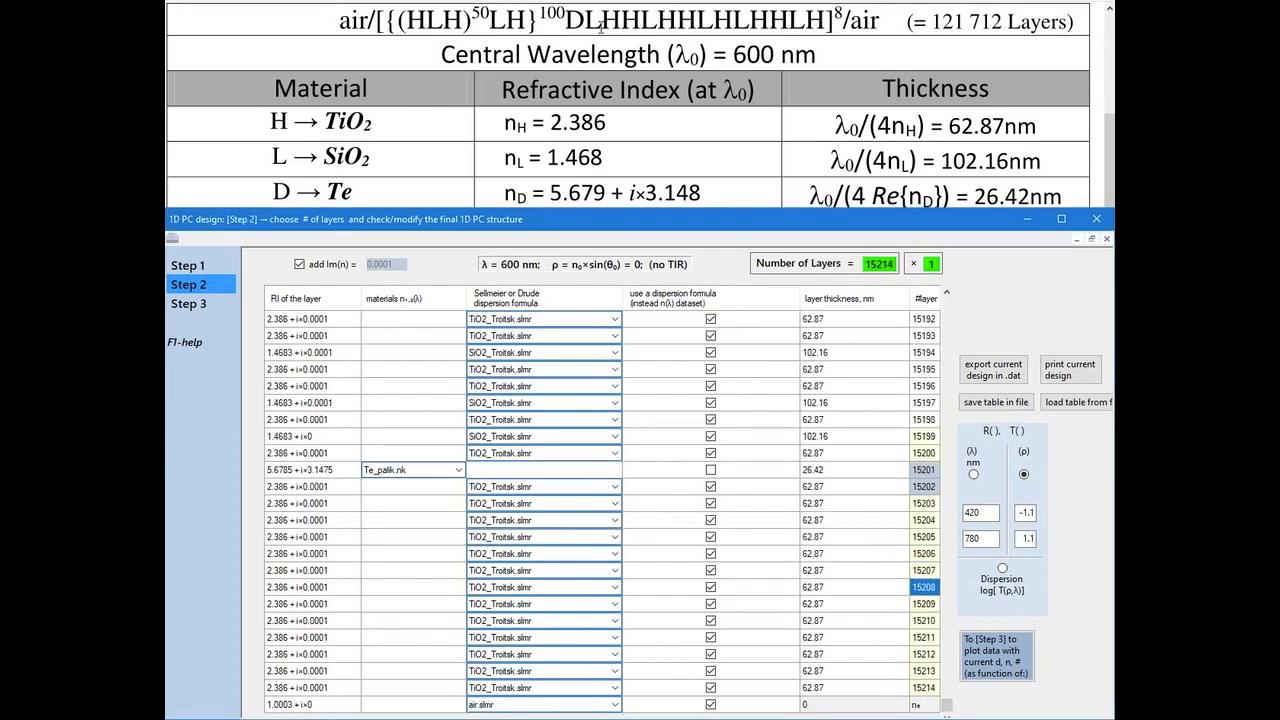
# Step: Change the dispersion formula of layers 15202, 15205, 15208, 15210 and 15213 to SiO2_Layertec.slmr
pyautogui.click(615, 487)
pyautogui.click(618, 540)
pyautogui.click(618, 540)
pyautogui.click(537, 424)
pyautogui.click(558, 589)
pyautogui.click(538, 484)
pyautogui.click(615, 621)
pyautogui.click(540, 525)
pyautogui.click(615, 671)
pyautogui.click(545, 575)
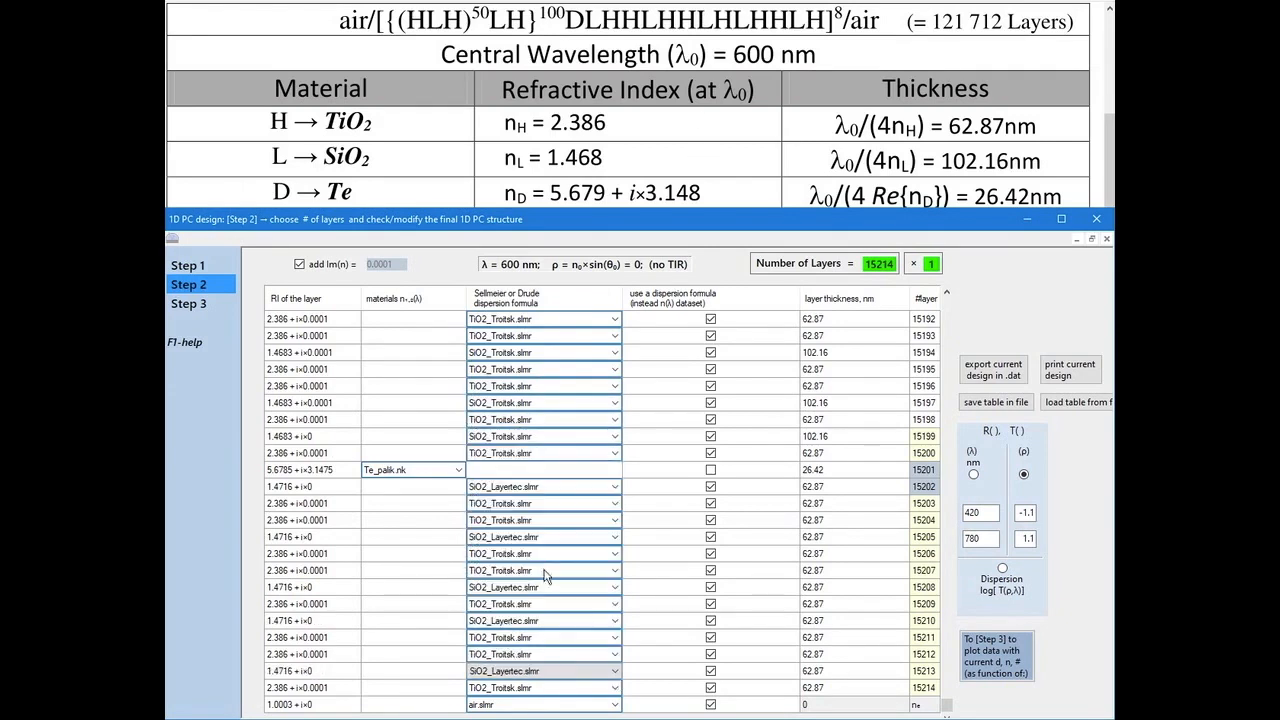
# Step: Copy the 102.16 nm thickness from layer 15199 into SiO2 layers 15202, 15205, 15208, 15210 and 15213
pyautogui.doubleClick(839, 442)
pyautogui.hotkey('ctrl', 'c')
pyautogui.doubleClick(820, 489)
pyautogui.hotkey('ctrl', 'v')
pyautogui.doubleClick(812, 539)
pyautogui.hotkey('ctrl', 'v')
pyautogui.doubleClick(830, 589)
pyautogui.hotkey('ctrl', 'v')
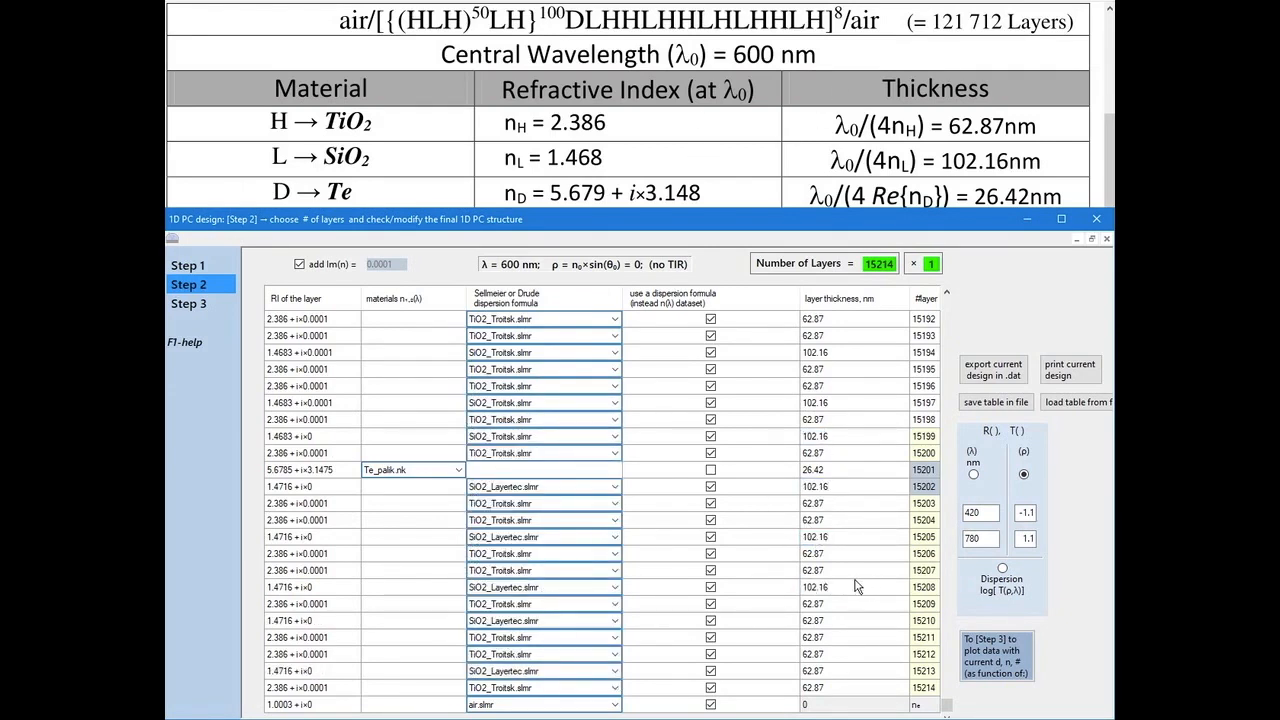
pyautogui.doubleClick(813, 621)
pyautogui.hotkey('ctrl', 'v')
pyautogui.doubleClick(856, 670)
pyautogui.hotkey('ctrl', 'v')
# Step: Duplicate the entire layer stack 8 times, and check the program's resource load in Task Manager while it processes
pyautogui.moveTo(937, 264); pyautogui.dragTo(903, 268)
pyautogui.write('8')
pyautogui.press('Return')
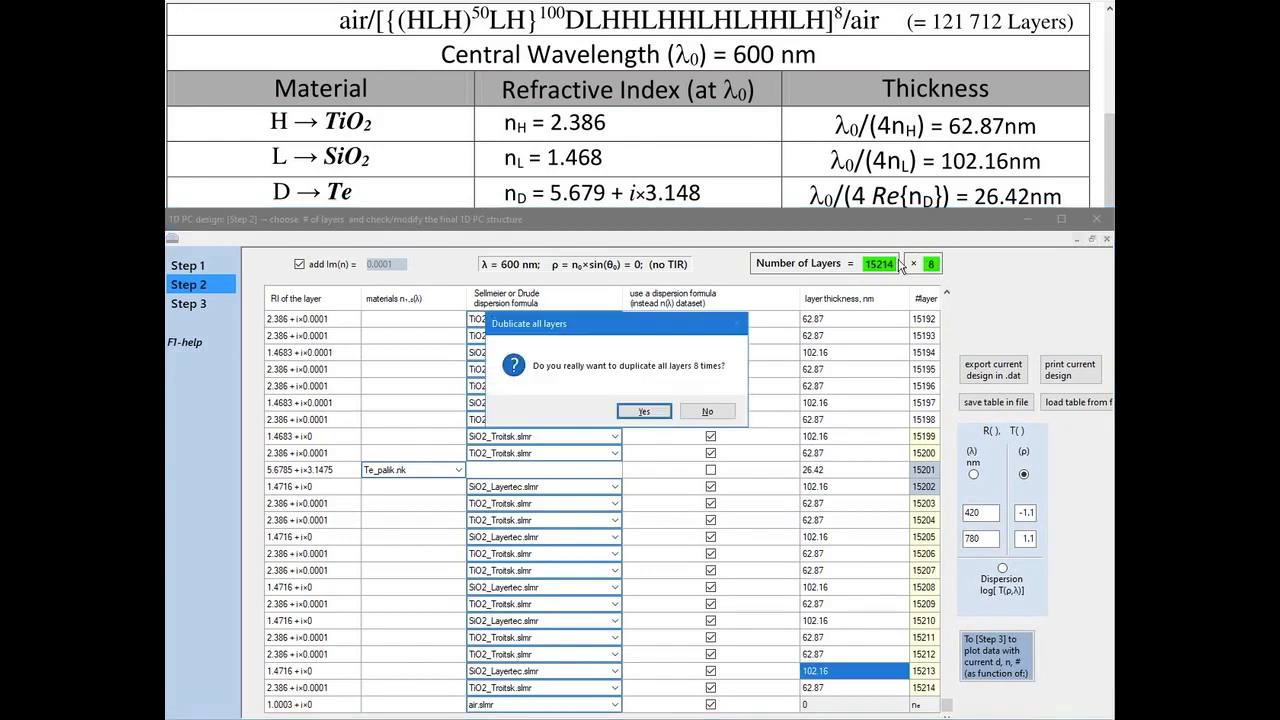
pyautogui.click(628, 417)
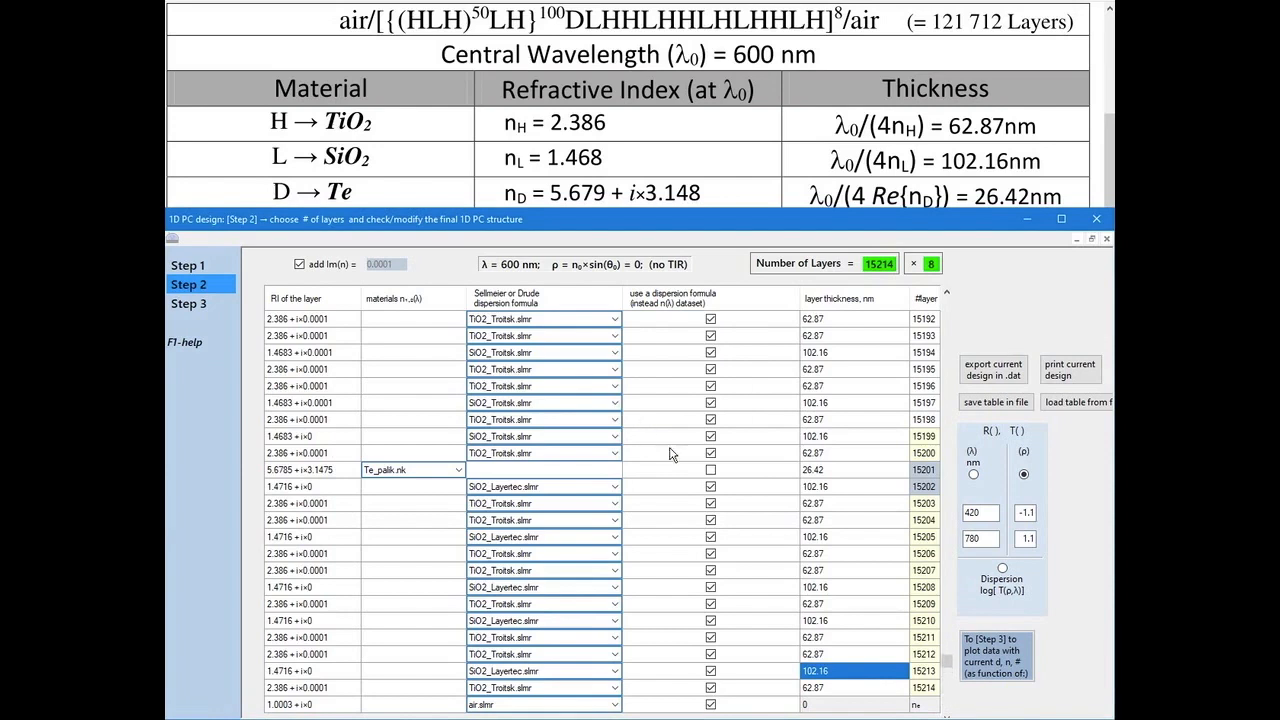
pyautogui.click(930, 264)
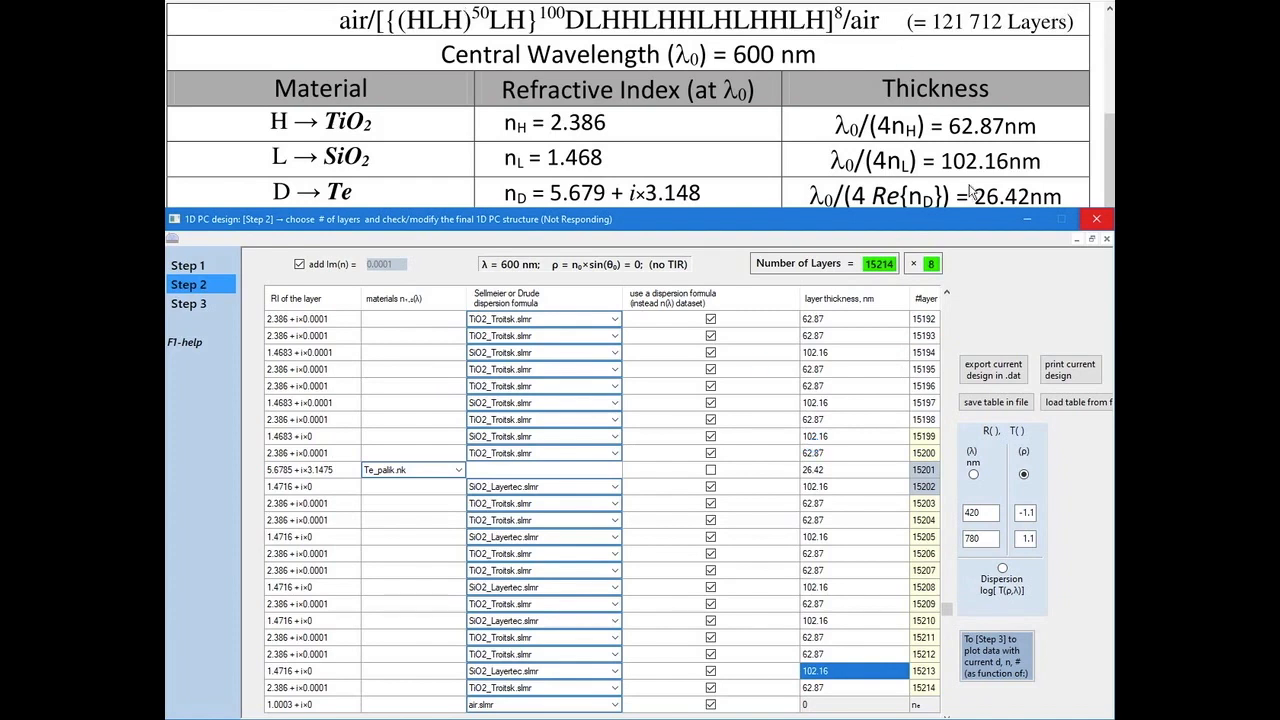
pyautogui.hotkey('ctrl', 'shift', 'Escape')
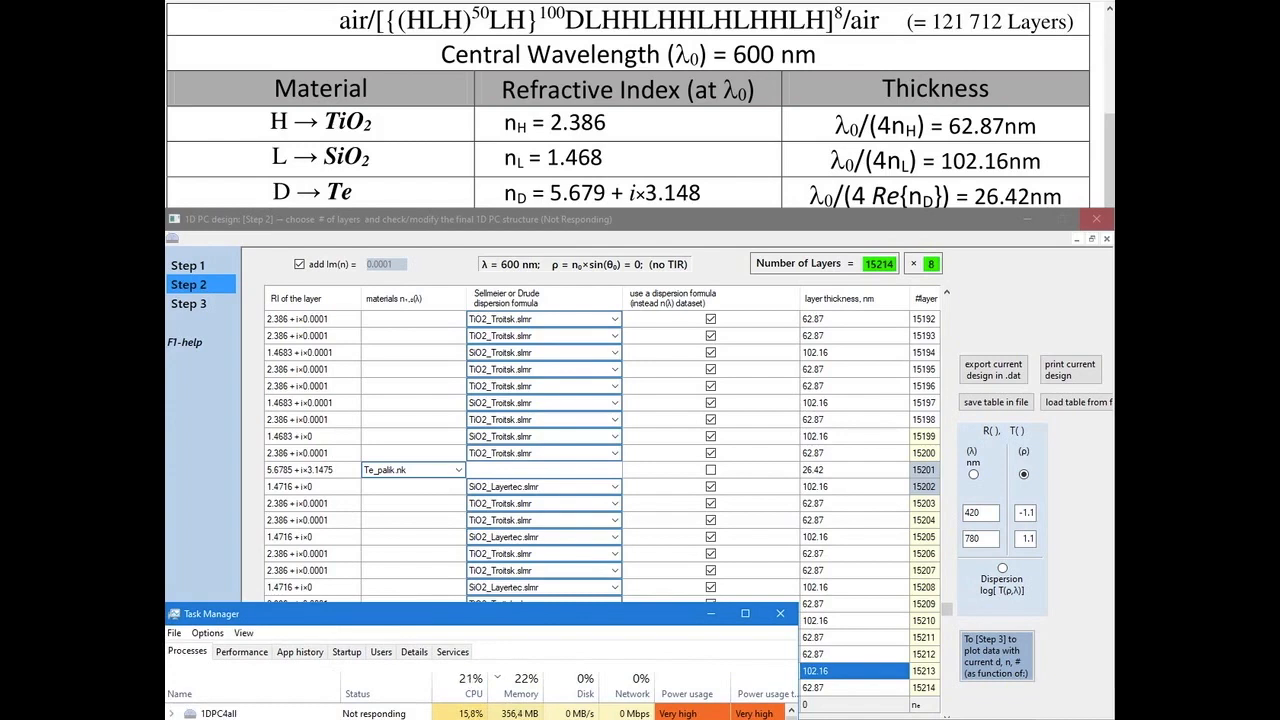
pyautogui.click(899, 281)
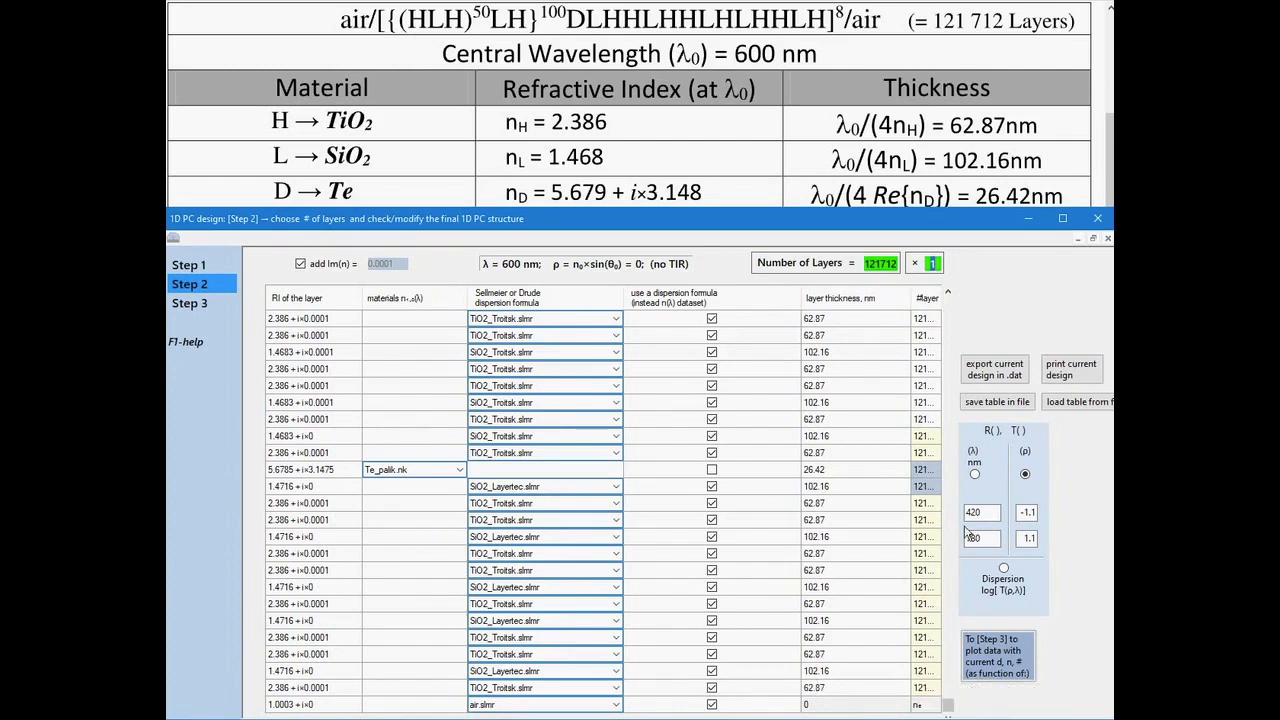
# Step: Plot R and T as a function of wavelength with the upper limit set to 1000 nm, checking resource use in Task Manager
pyautogui.moveTo(975, 540); pyautogui.dragTo(950, 537)
pyautogui.write('1000')
pyautogui.click(975, 474)
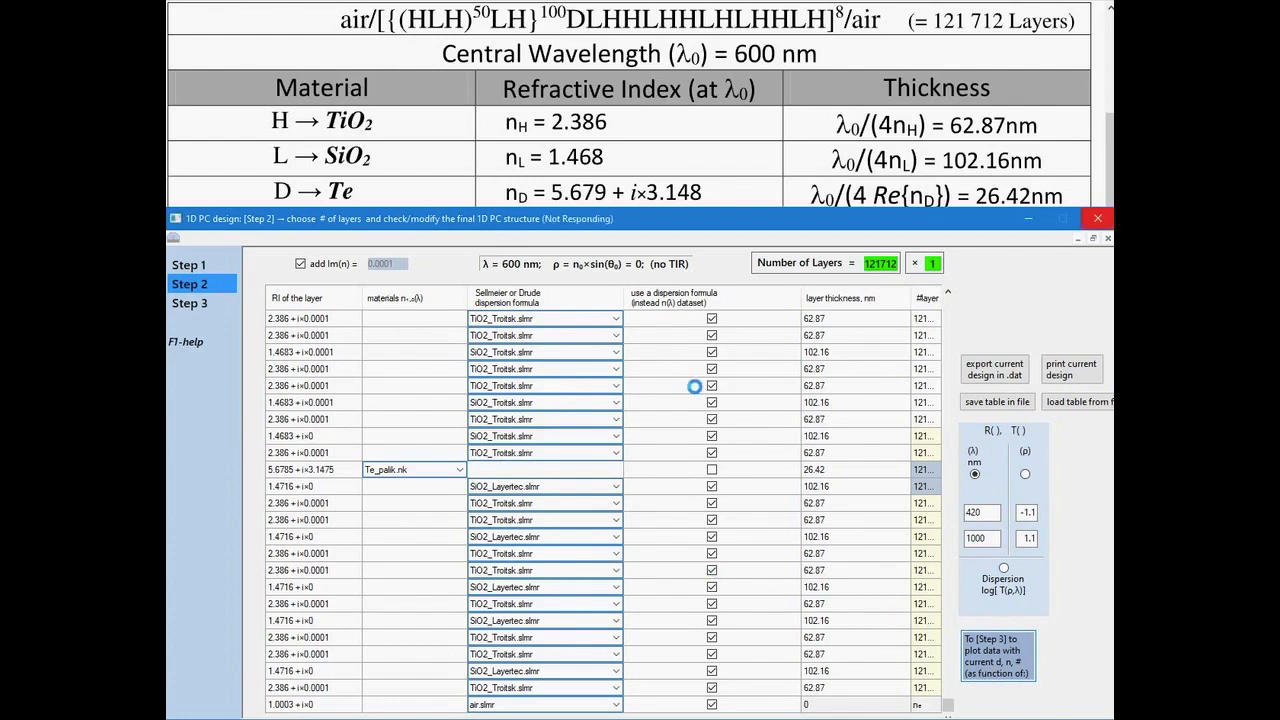
pyautogui.click(240, 719)
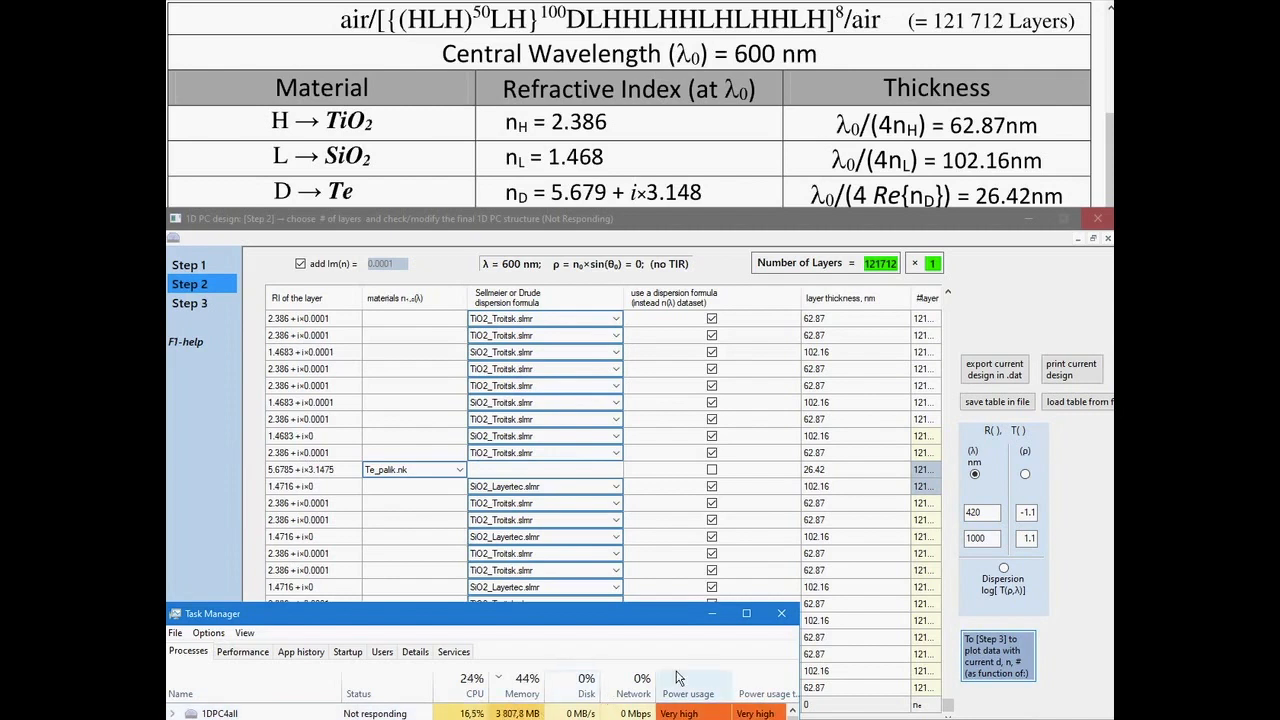
pyautogui.click(712, 612)
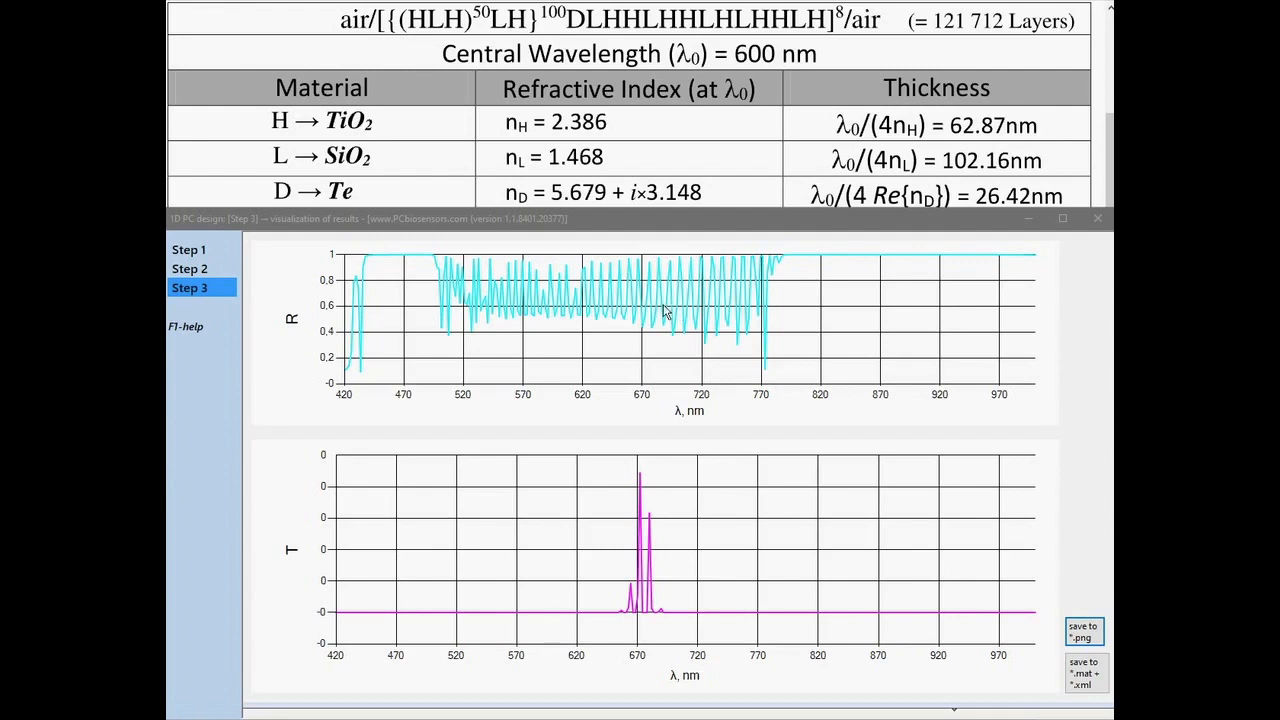
# Step: Return to Step 2 and replot R and T over the 620 to 690 nm wavelength range, checking Task Manager during the calculation
pyautogui.click(190, 269)
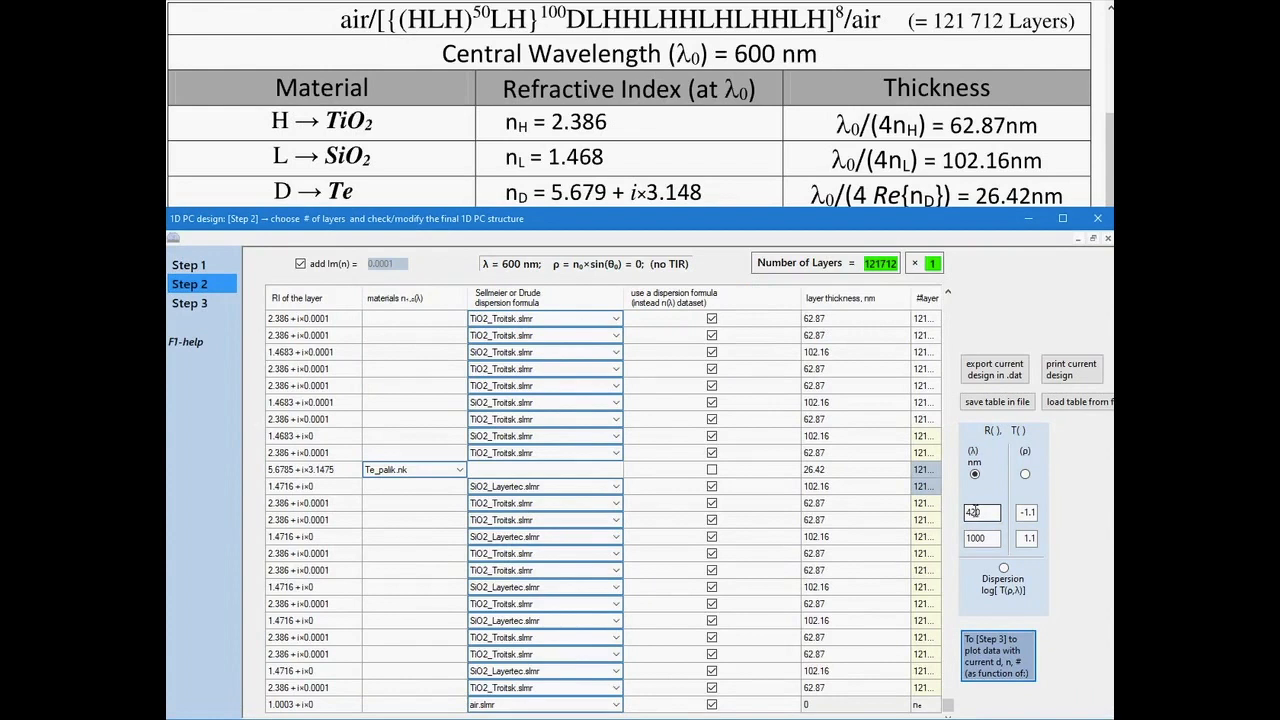
pyautogui.doubleClick(971, 512)
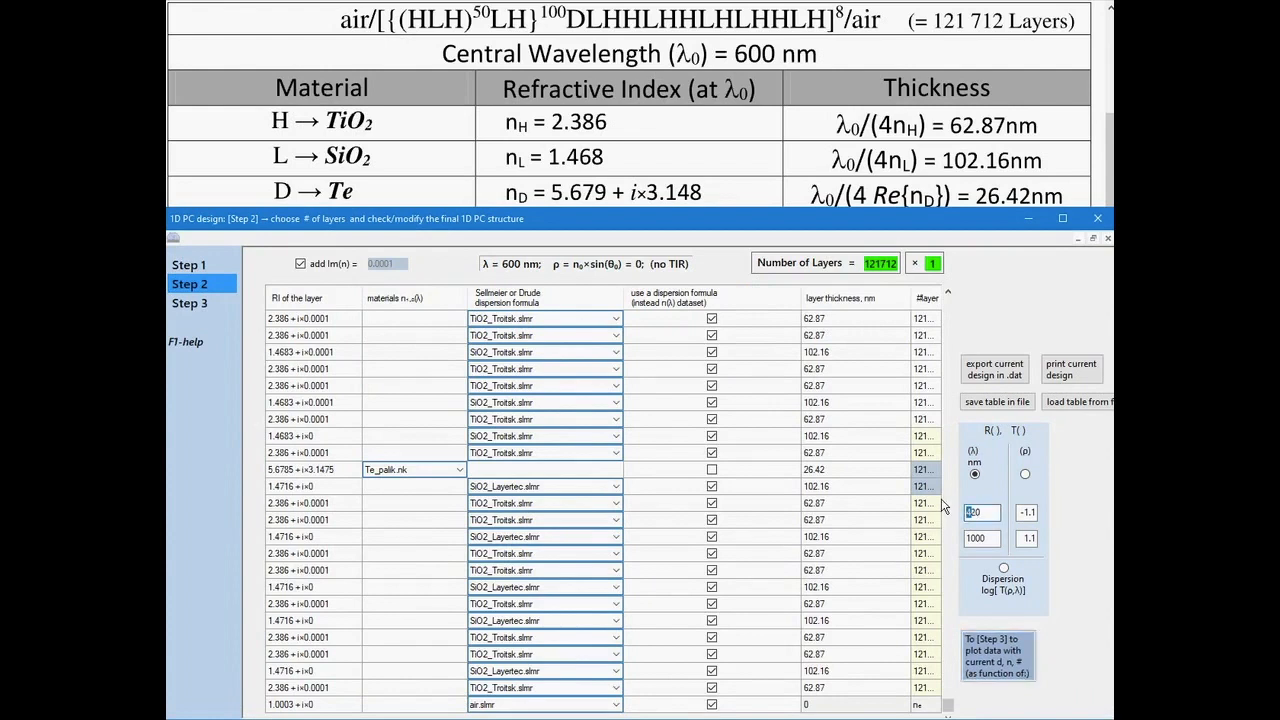
pyautogui.write('620')
pyautogui.doubleClick(982, 538)
pyautogui.write('690')
pyautogui.click(999, 677)
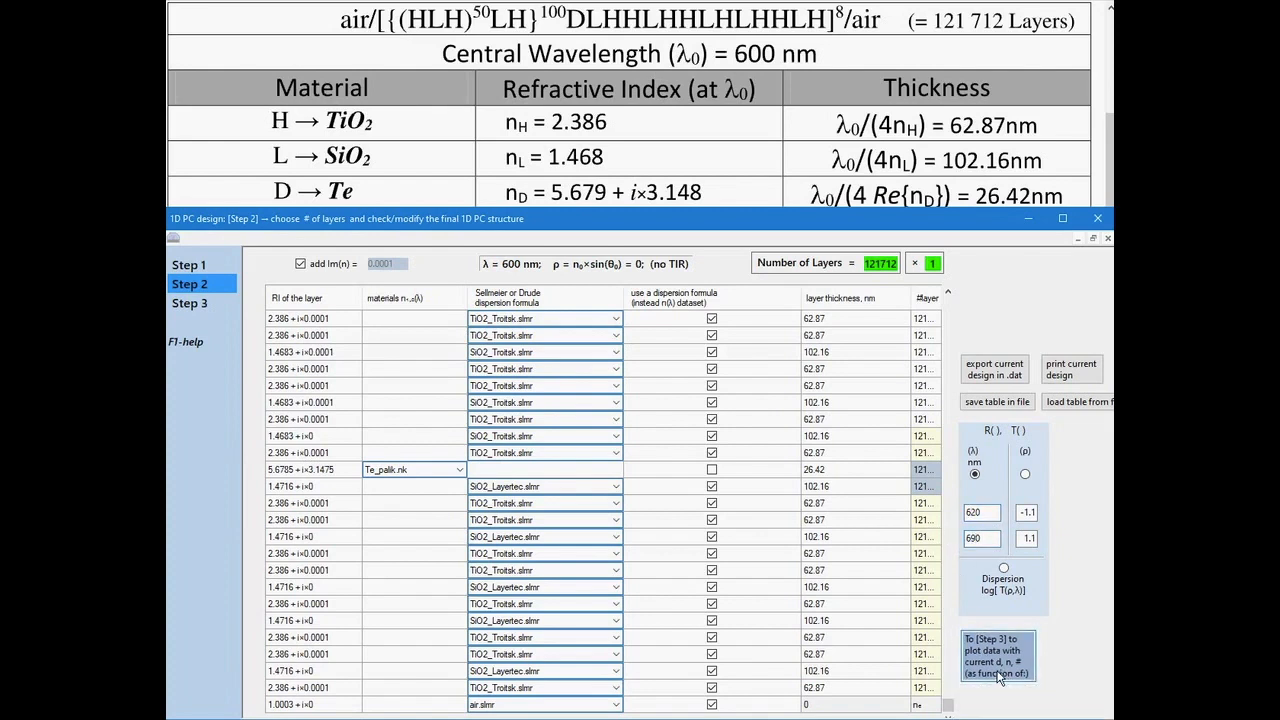
pyautogui.hotkey('ctrl', 'shift', 'Escape')
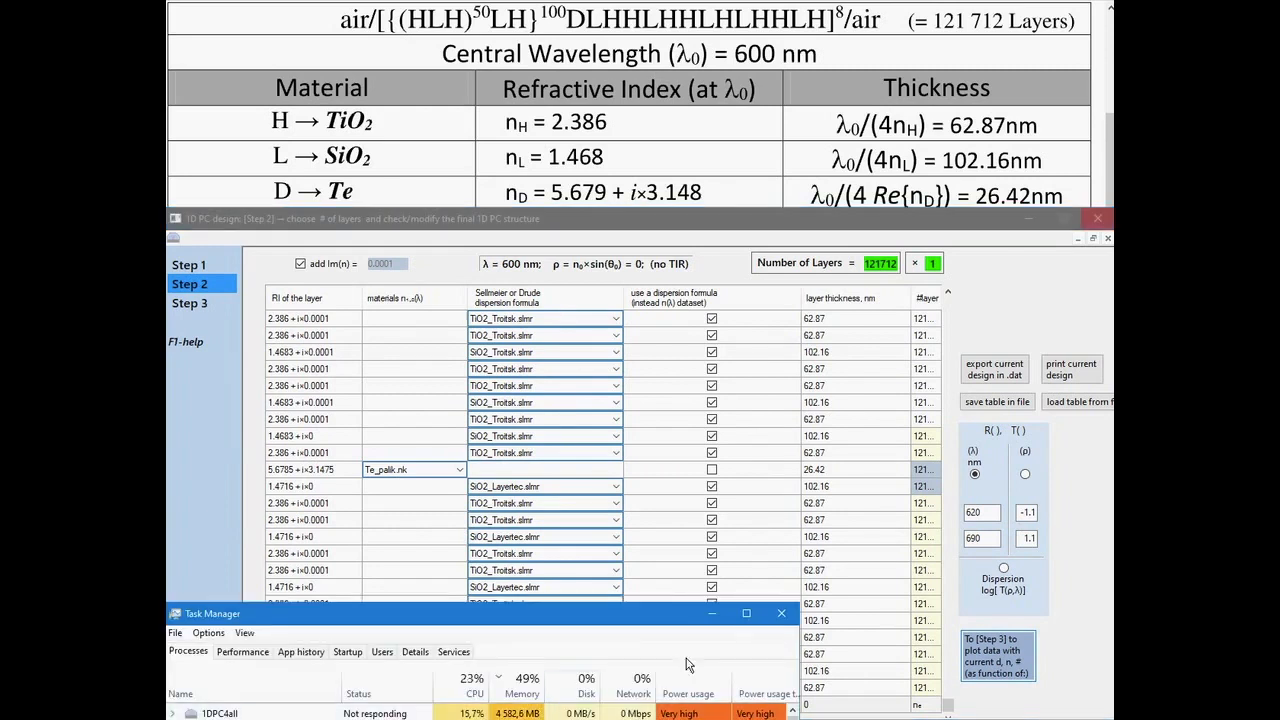
pyautogui.click(707, 611)
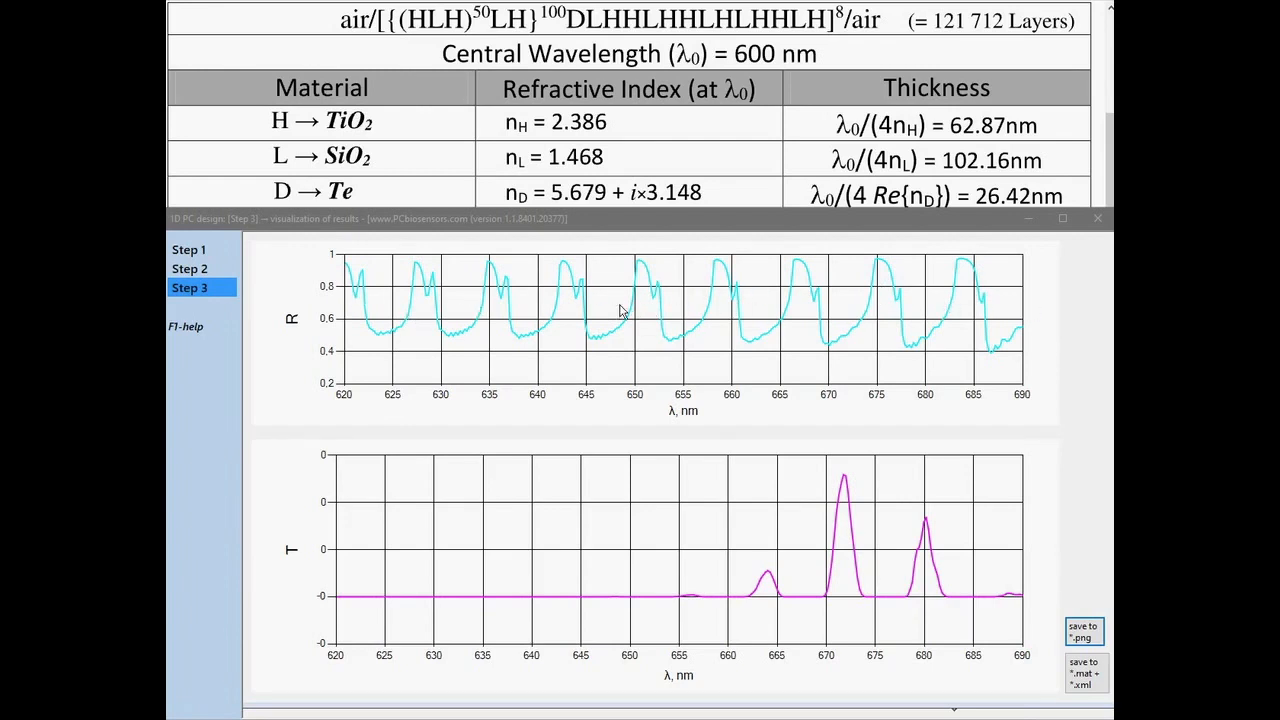
# Step: Return to the layer table in Step 2 and save it as 121712Layers_10.01.2023_12_00_13.bin in the 10-Jan-2023 folder
pyautogui.click(482, 222)
pyautogui.moveTo(482, 219); pyautogui.dragTo(481, 239)
pyautogui.click(194, 290)
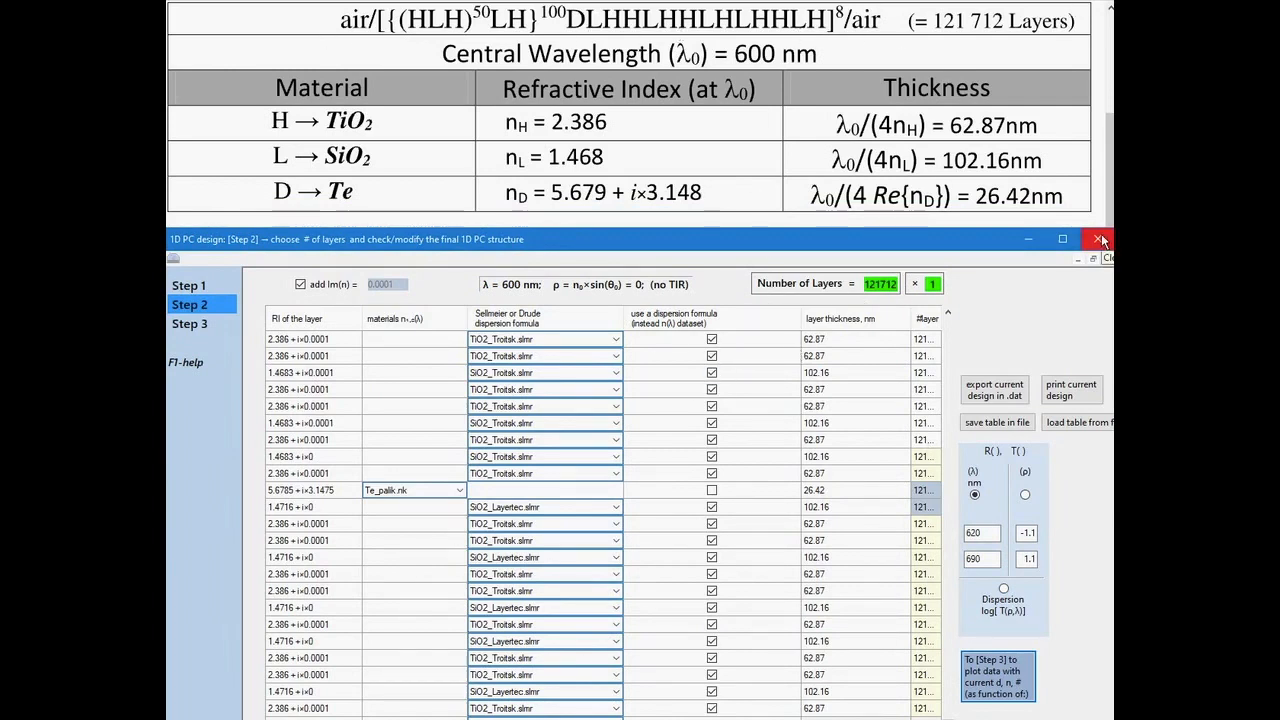
pyautogui.click(982, 426)
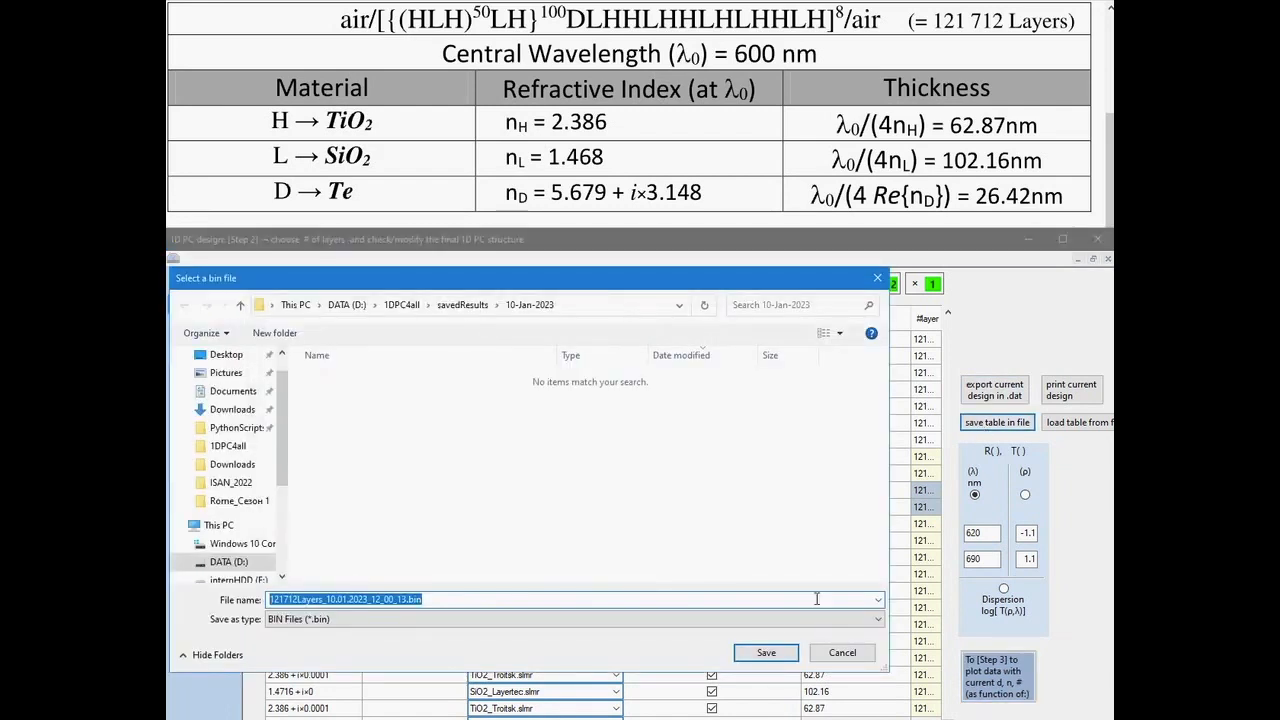
pyautogui.click(785, 654)
# Step: Export the current photonic crystal design in .dat format
pyautogui.click(995, 392)
pyautogui.moveTo(877, 100)
pyautogui.mouseDown()
pyautogui.moveTo(860, 640)
pyautogui.moveTo(810, 663)
pyautogui.moveTo(875, 78)
pyautogui.mouseUp()
pyautogui.click(864, 35)
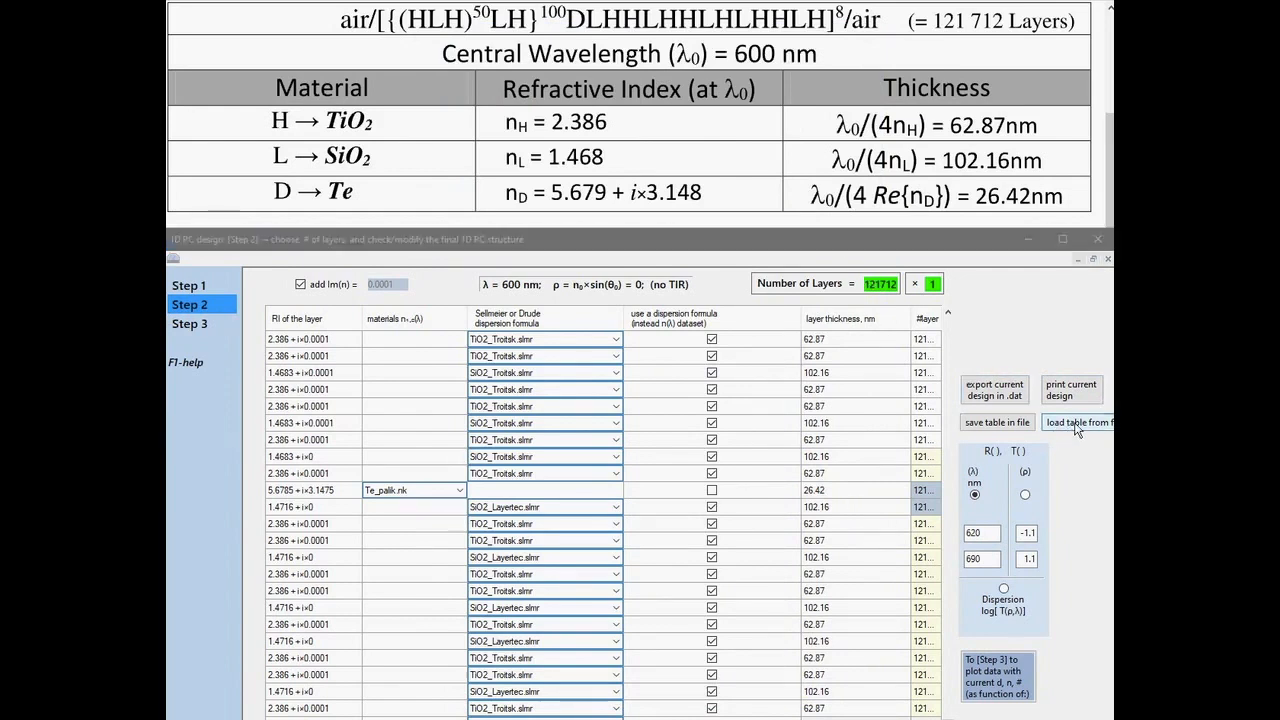
pyautogui.click(1076, 422)
pyautogui.click(466, 380)
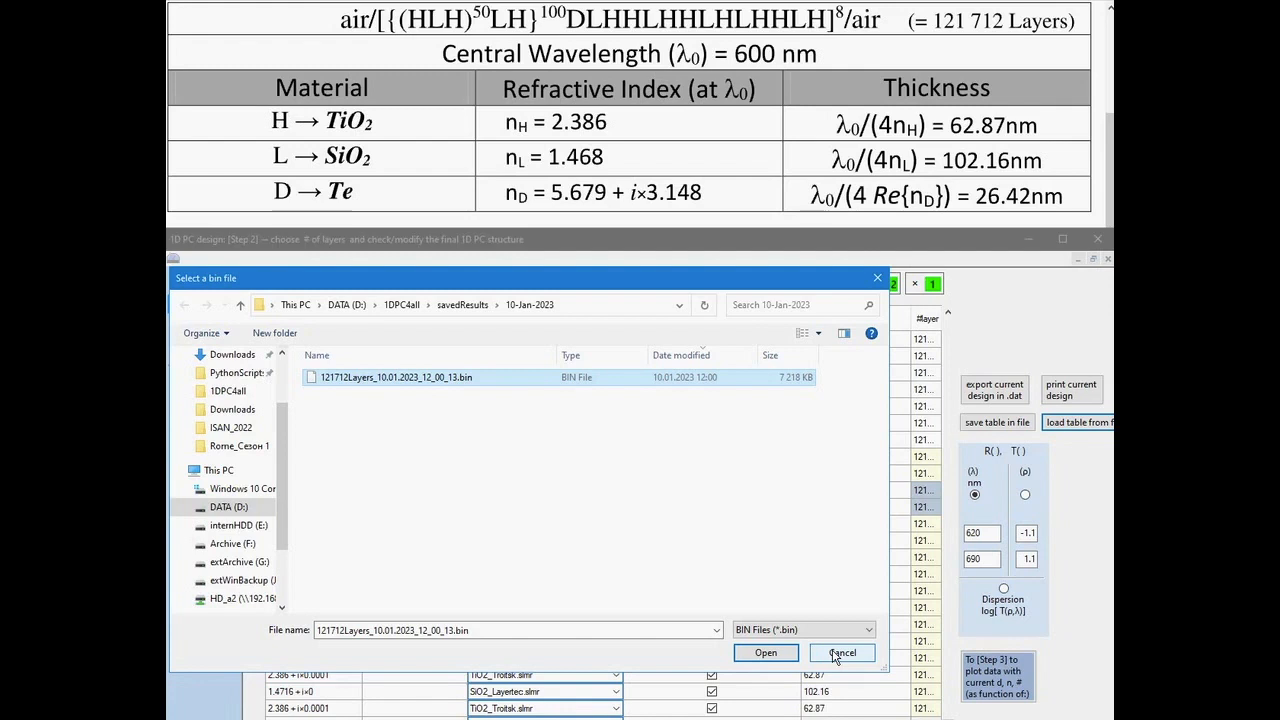
pyautogui.click(877, 281)
# Step: Exit the 1DPC4all program
pyautogui.click(1097, 239)
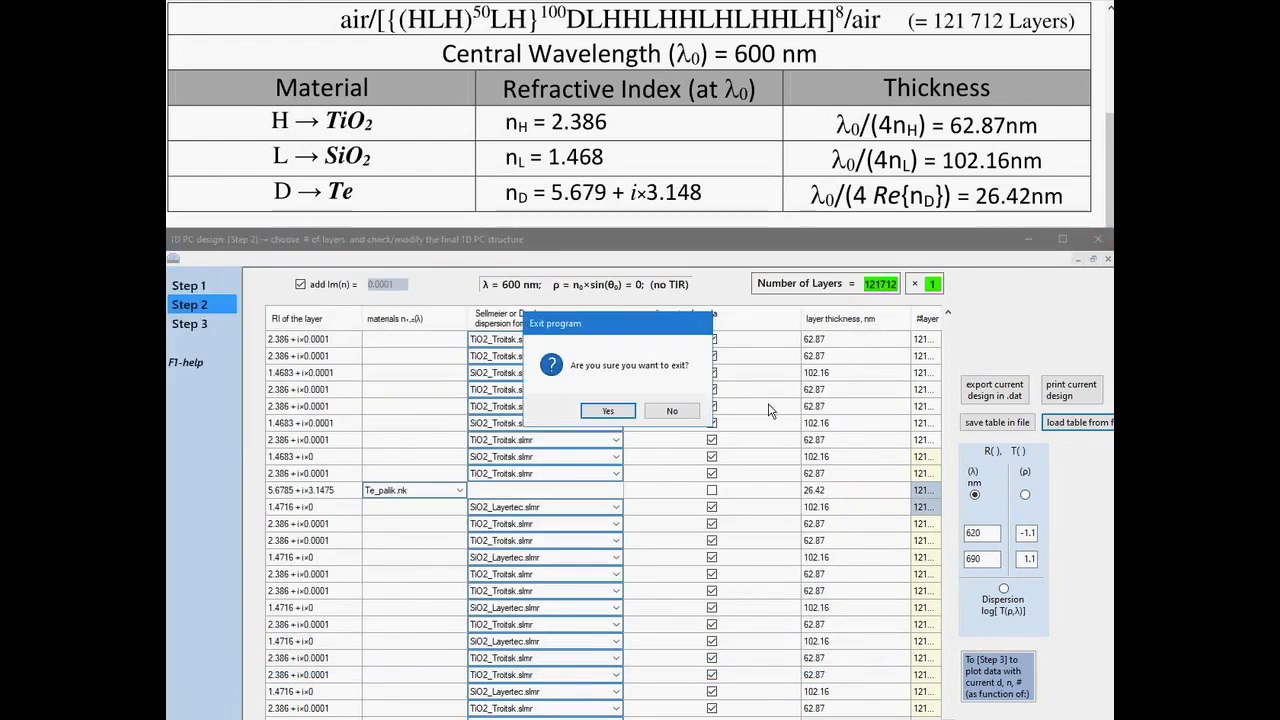